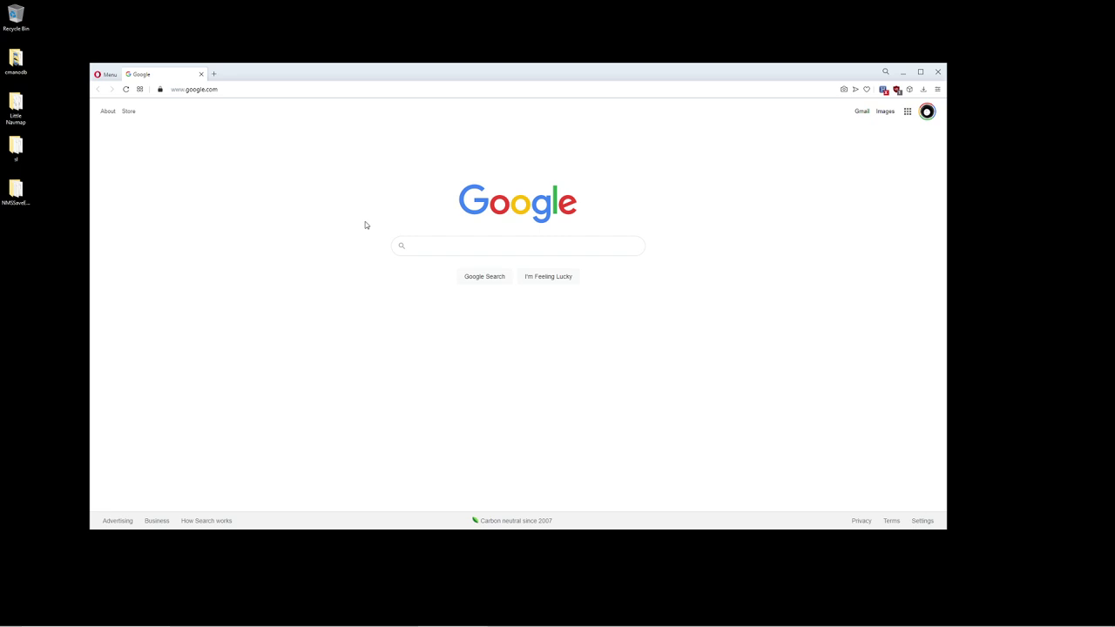
Step: Search Google for "your controls fs2020" and open the Sequal32/yourcontrols GitHub repository
{"action": "left_click", "coordinate": [504, 249]}
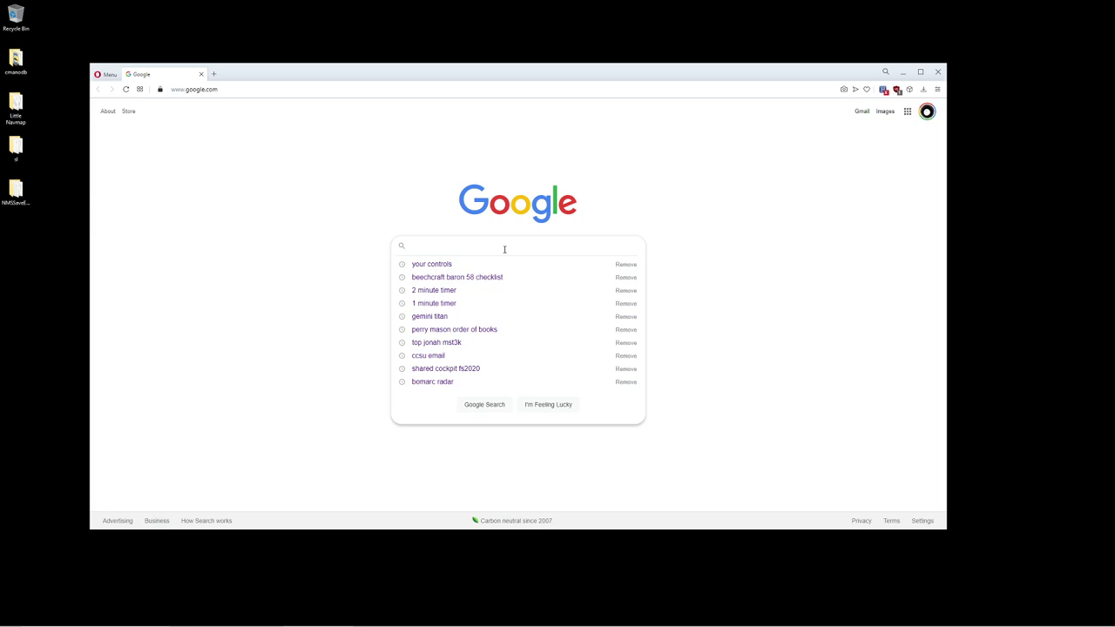
{"action": "type", "text": "your controls fs2020"}
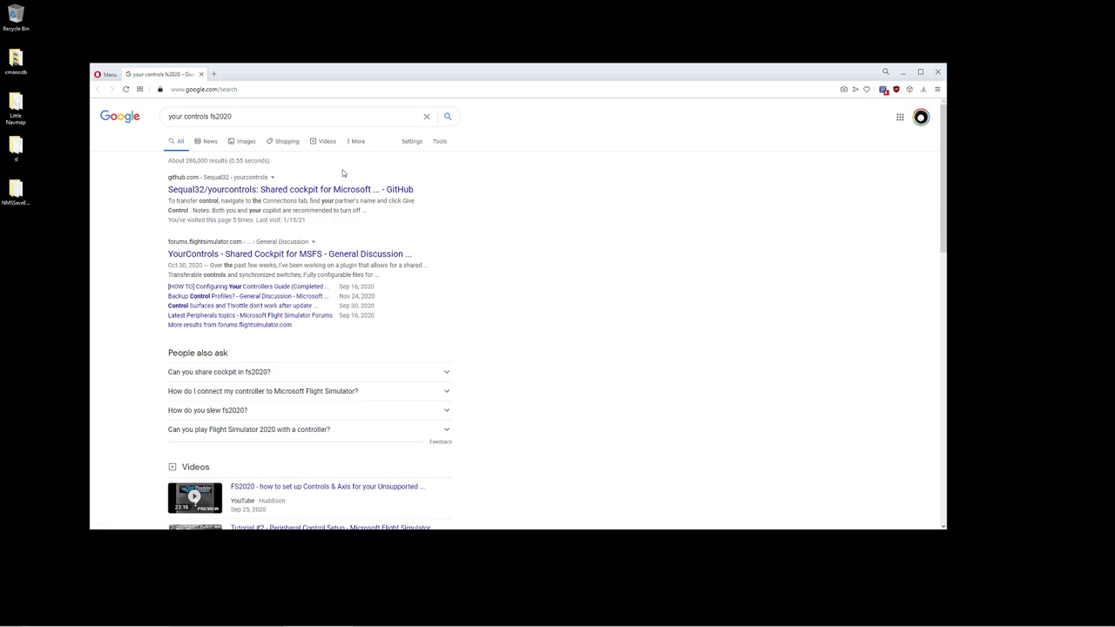
{"action": "left_click", "coordinate": [404, 192]}
Step: Maximise the browser window showing the yourcontrols repository page
{"action": "scroll", "coordinate": [260, 225], "scroll_direction": "down", "scroll_amount": 2}
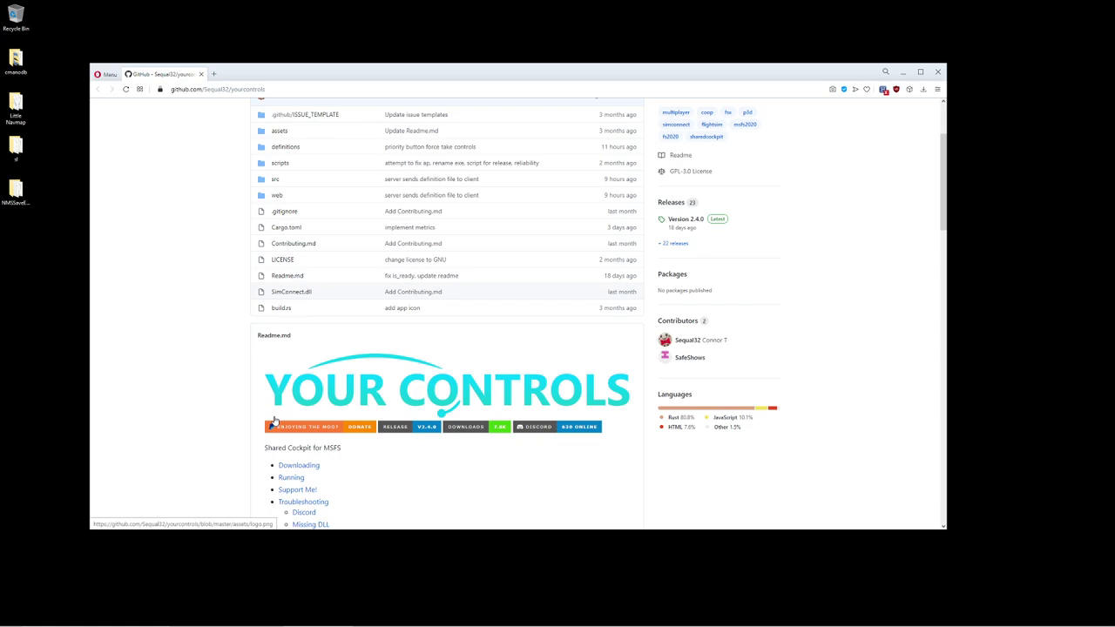
{"action": "scroll", "coordinate": [235, 197], "scroll_direction": "up", "scroll_amount": 2}
{"action": "scroll", "coordinate": [441, 216], "scroll_direction": "down", "scroll_amount": 3}
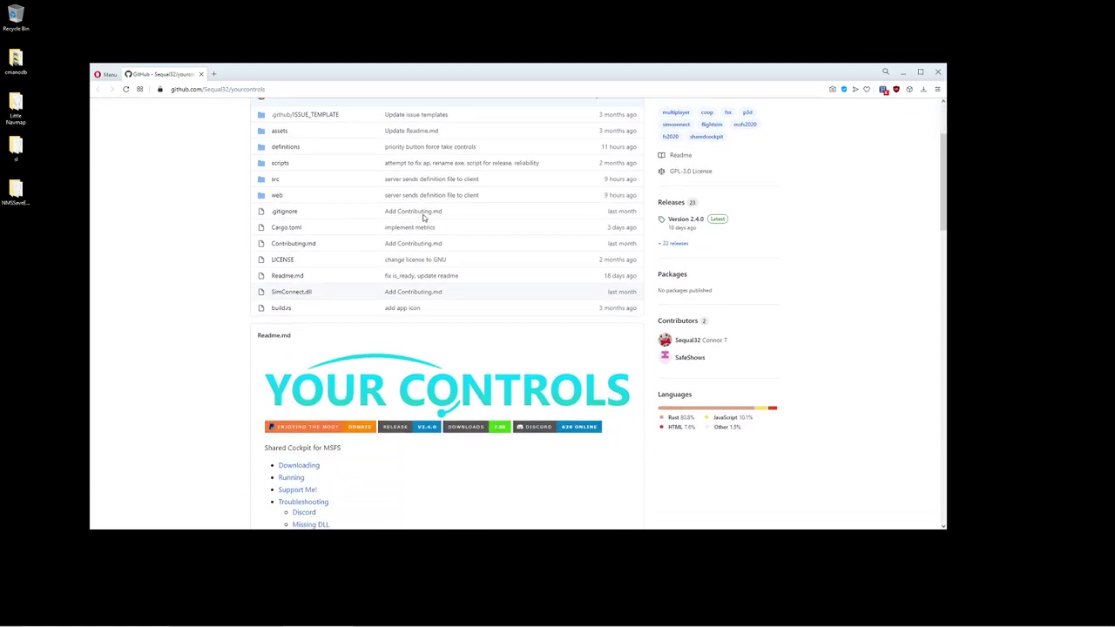
{"action": "left_click", "coordinate": [911, 72]}
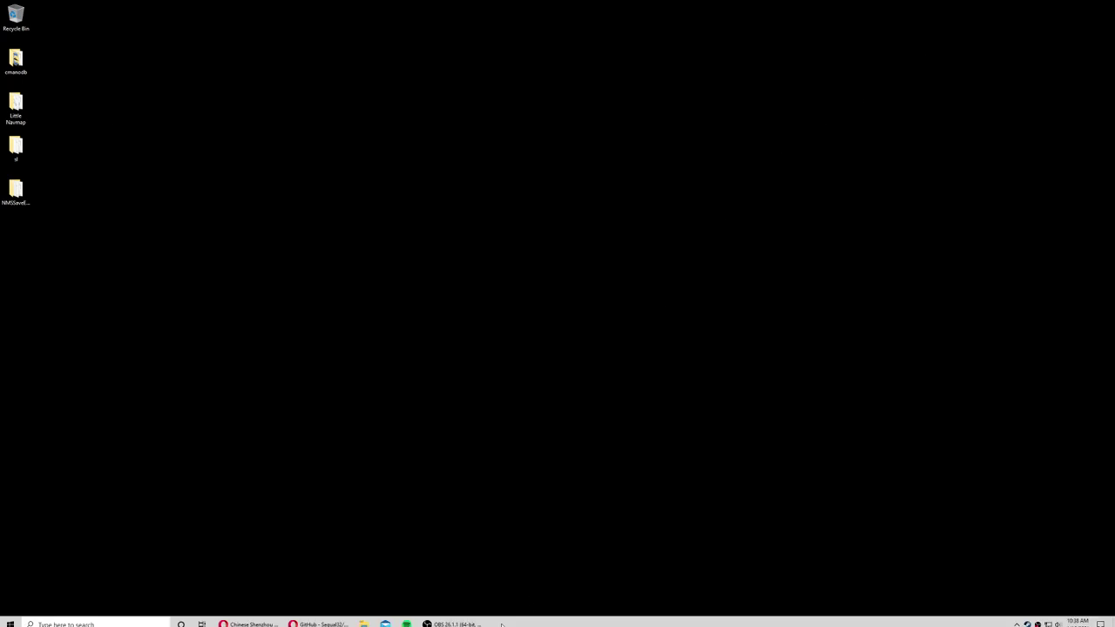
{"action": "left_click", "coordinate": [320, 618]}
{"action": "left_click", "coordinate": [920, 71]}
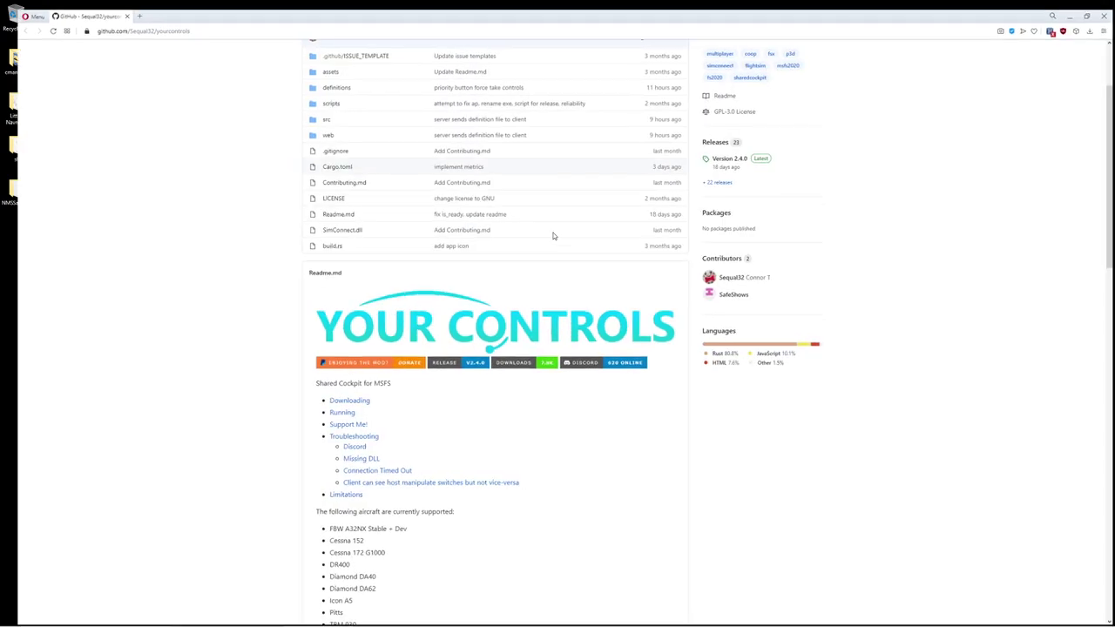
Step: Download installer.zip through the installer link in the Readme's Downloading section and save it on the desktop
{"action": "scroll", "coordinate": [282, 213], "scroll_direction": "up", "scroll_amount": 1}
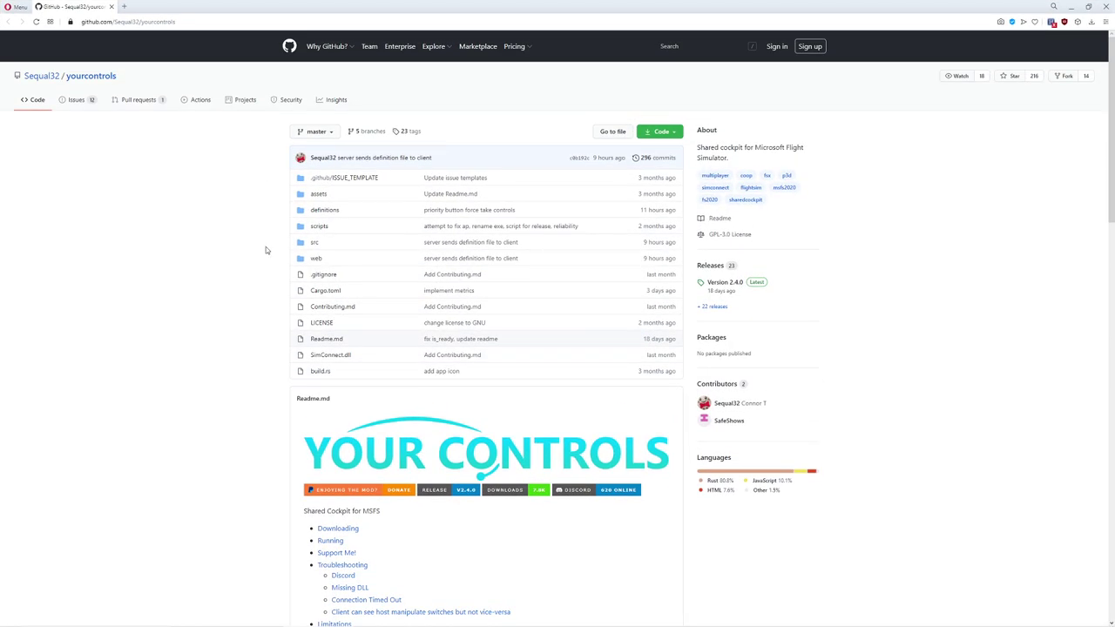
{"action": "scroll", "coordinate": [250, 314], "scroll_direction": "down", "scroll_amount": 2}
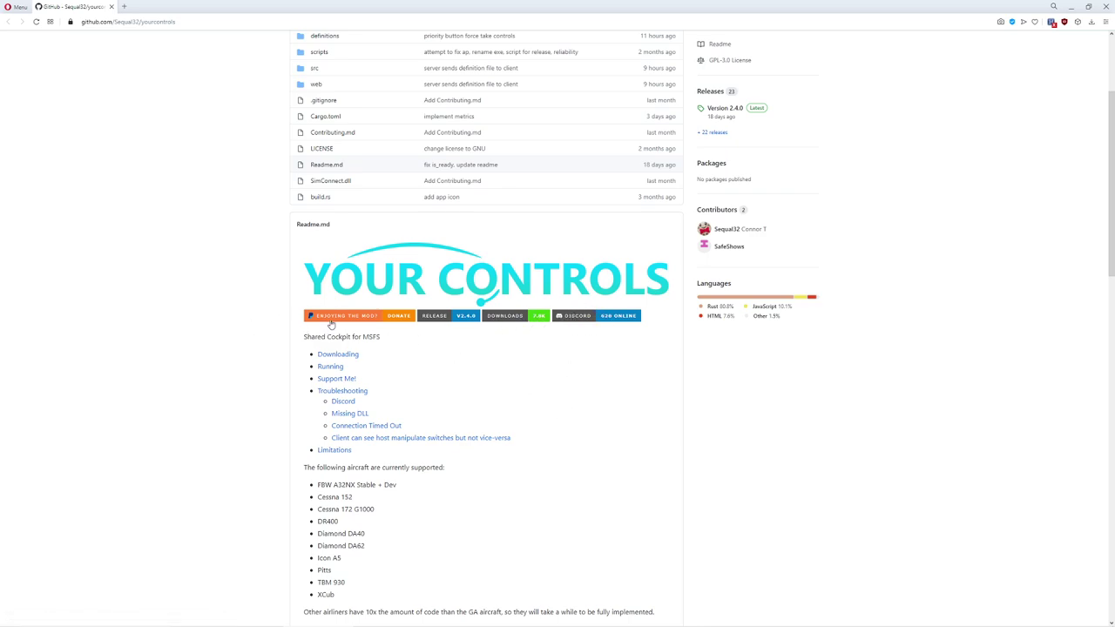
{"action": "scroll", "coordinate": [308, 391], "scroll_direction": "down", "scroll_amount": 3}
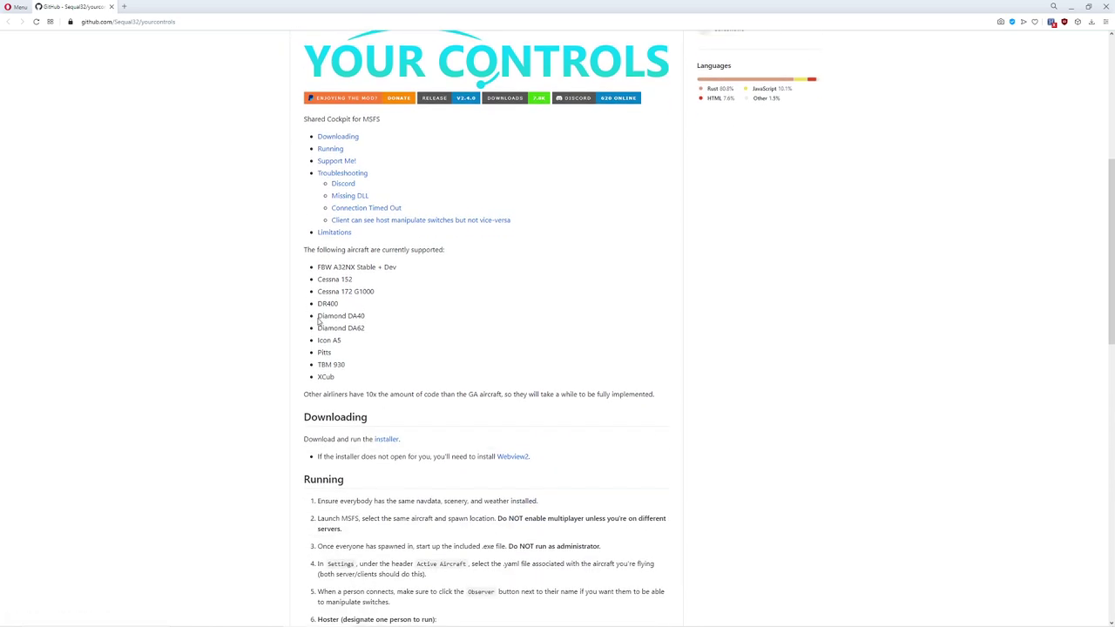
{"action": "scroll", "coordinate": [315, 368], "scroll_direction": "down", "scroll_amount": 3}
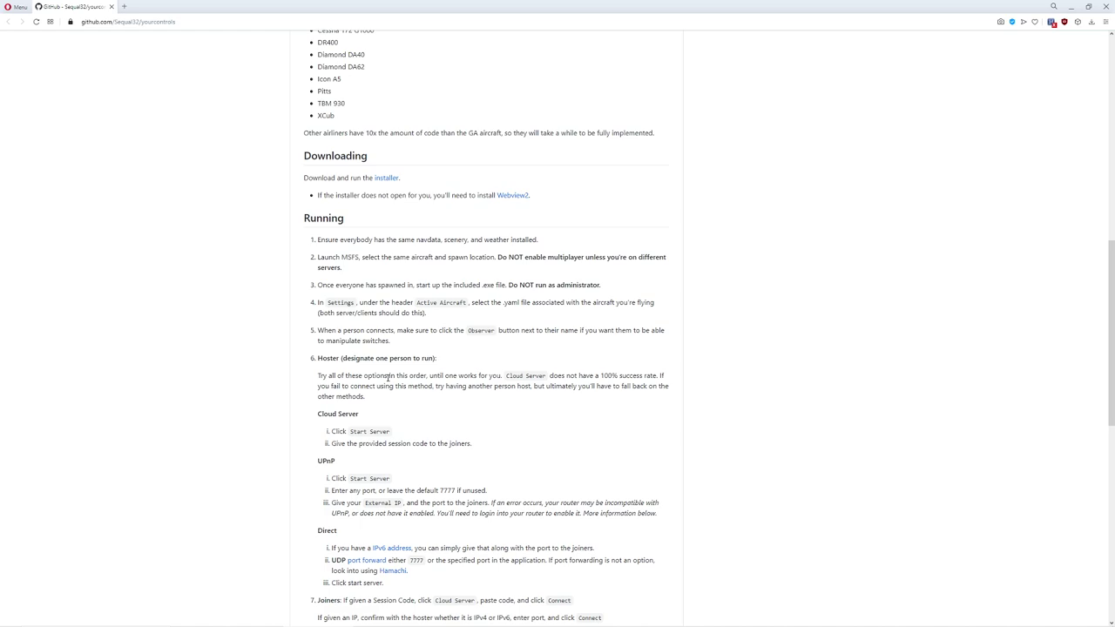
{"action": "scroll", "coordinate": [401, 375], "scroll_direction": "up", "scroll_amount": 2}
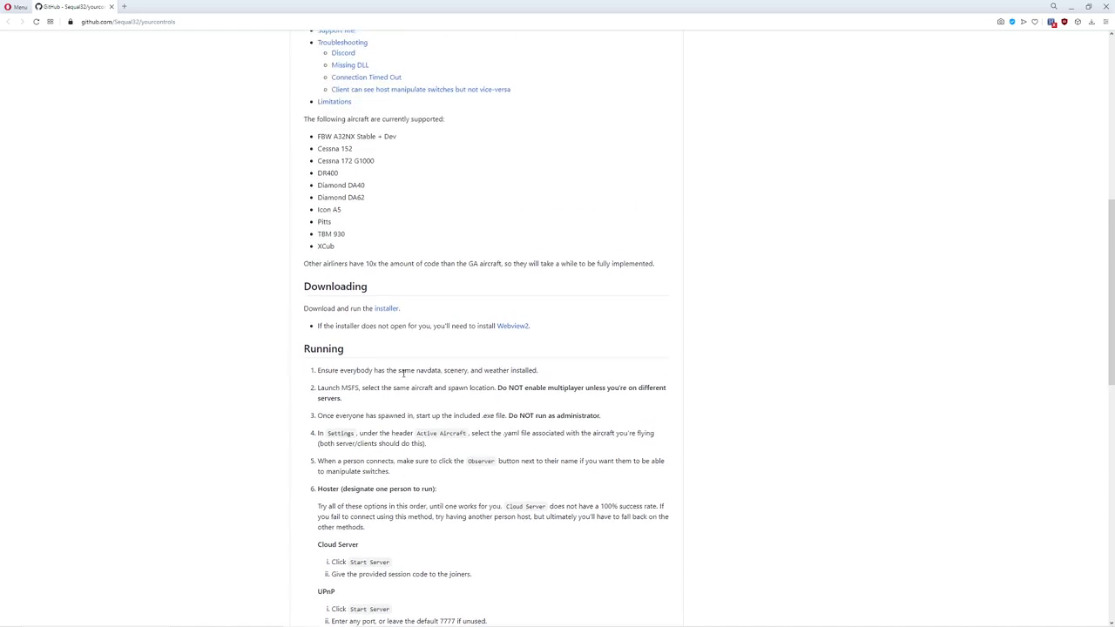
{"action": "left_click", "coordinate": [386, 309]}
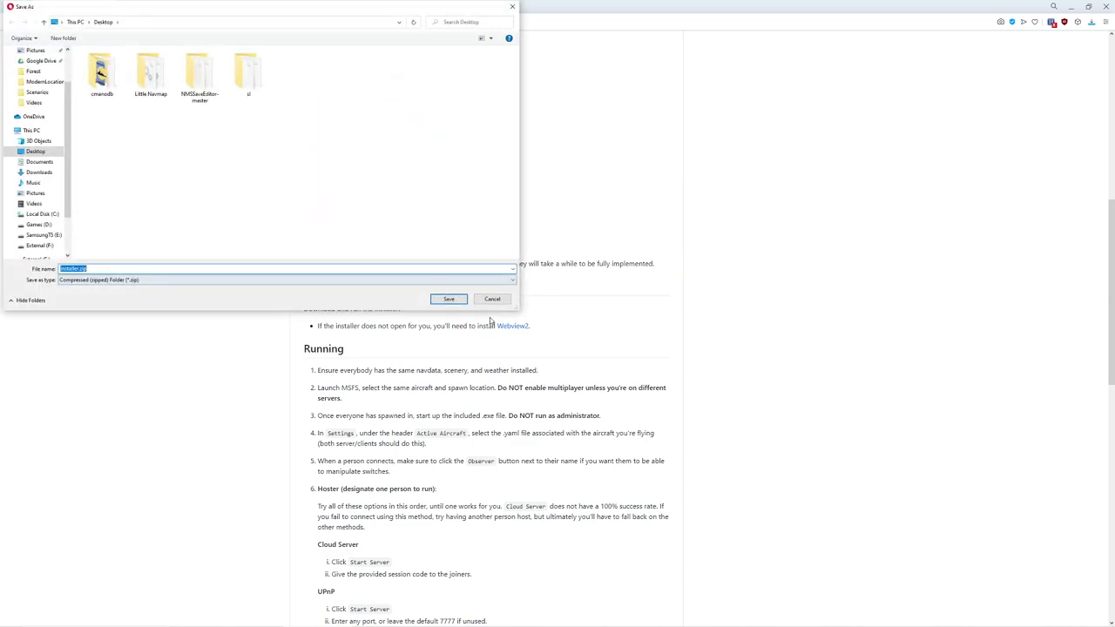
{"action": "left_click", "coordinate": [450, 301]}
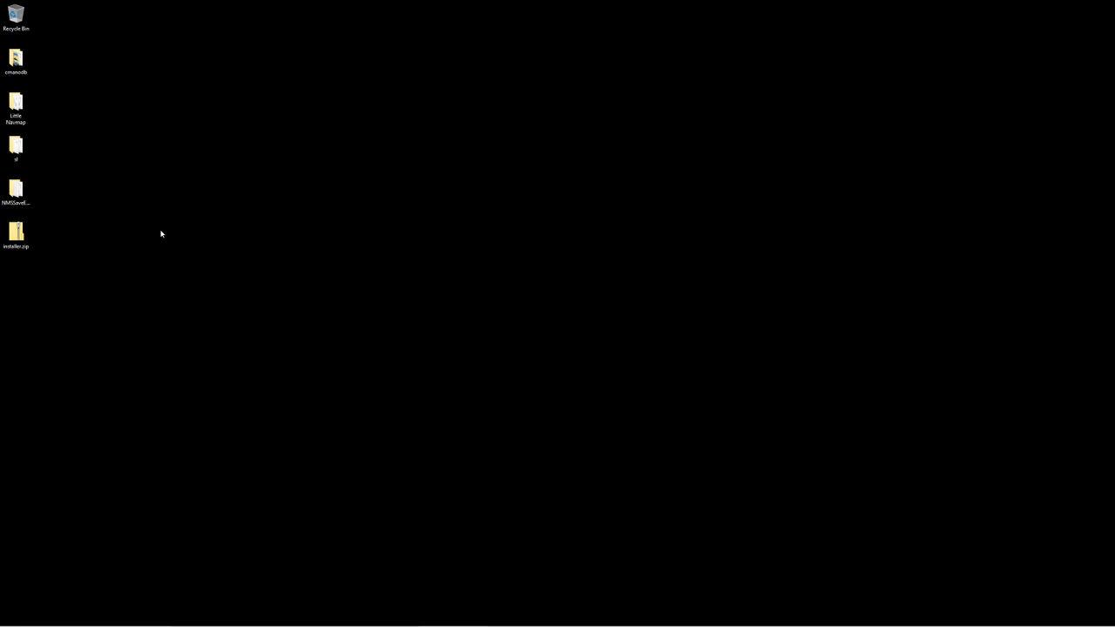
Step: Extract all three files from installer.zip onto the desktop and scan installer.exe for threats with Windows Defender
{"action": "left_click_drag", "start_coordinate": [535, 259], "coordinate": [87, 283]}
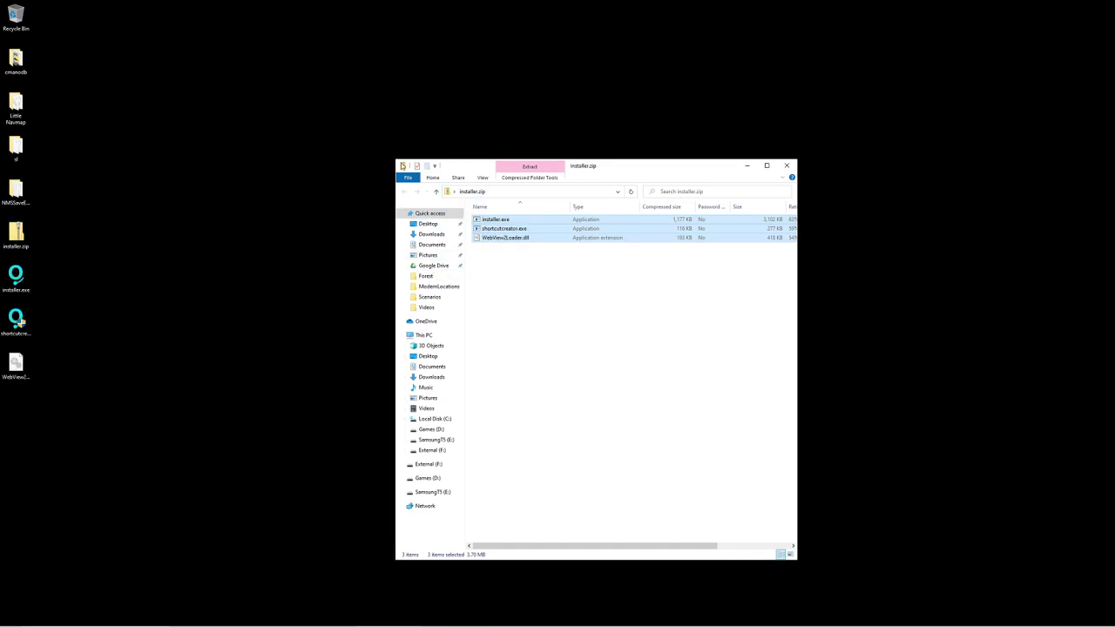
{"action": "key", "text": "alt+F4"}
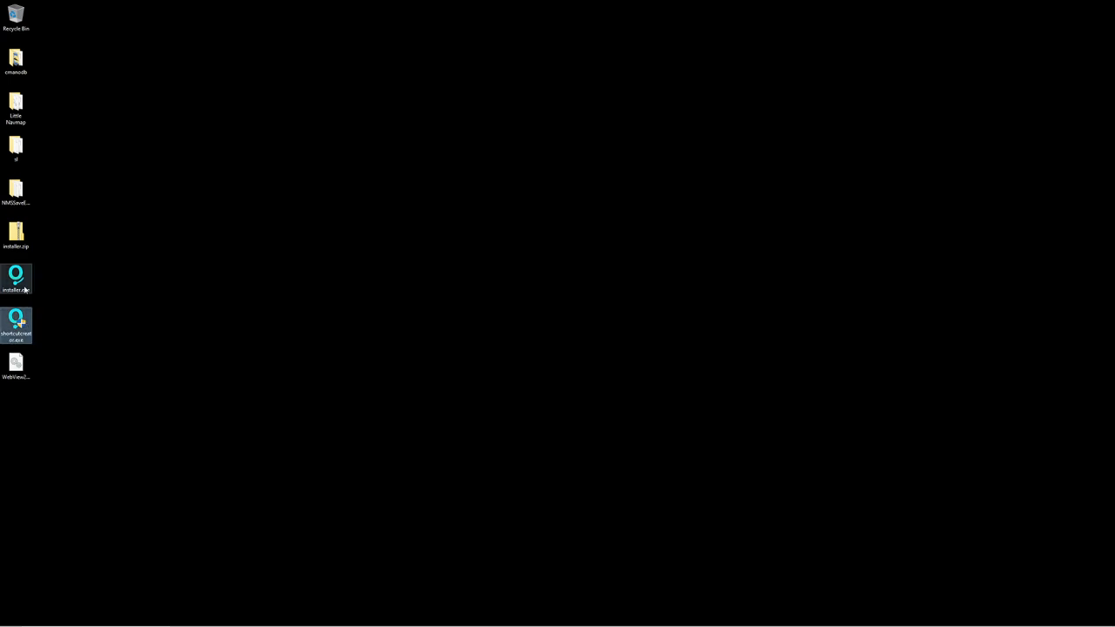
{"action": "right_click", "coordinate": [22, 282]}
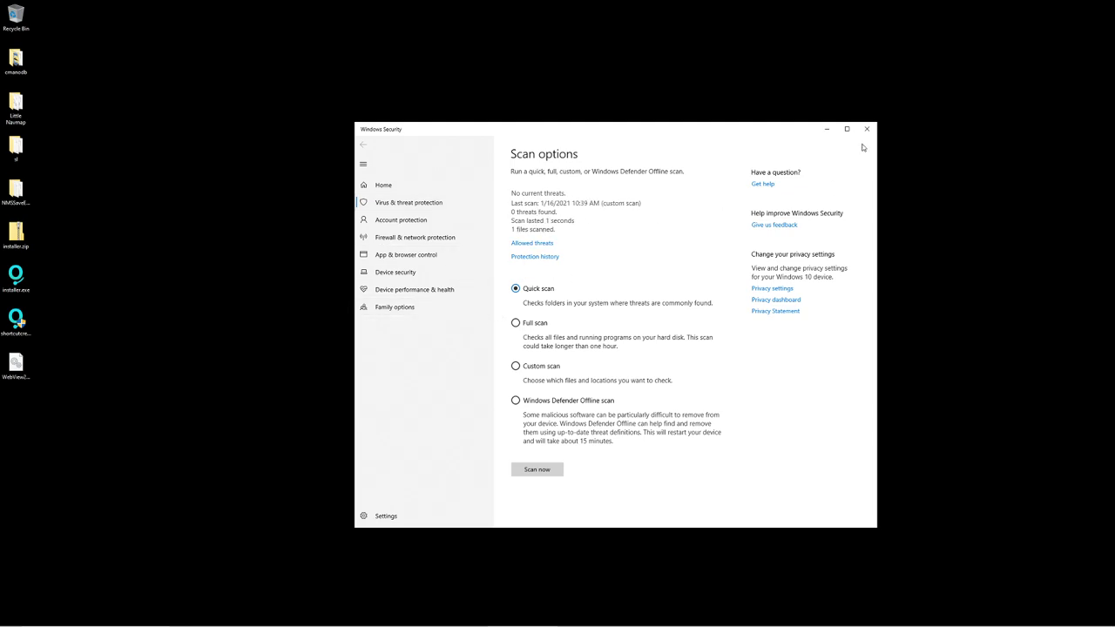
{"action": "left_click", "coordinate": [866, 128]}
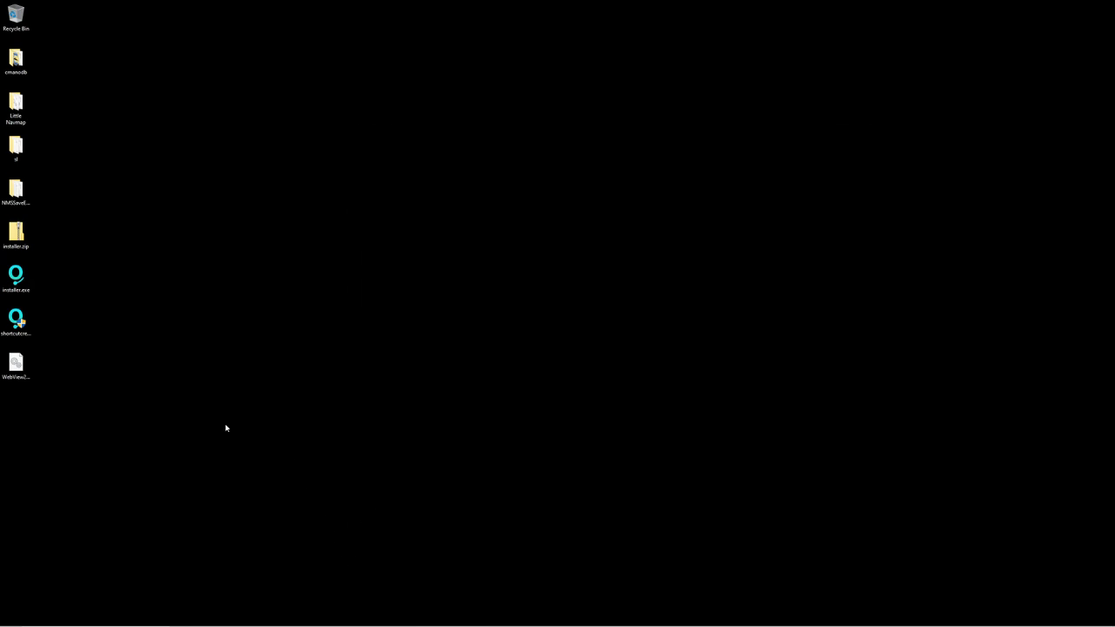
Step: Start installer.exe and allow it to run despite the SmartScreen block
{"action": "double_click", "coordinate": [13, 282]}
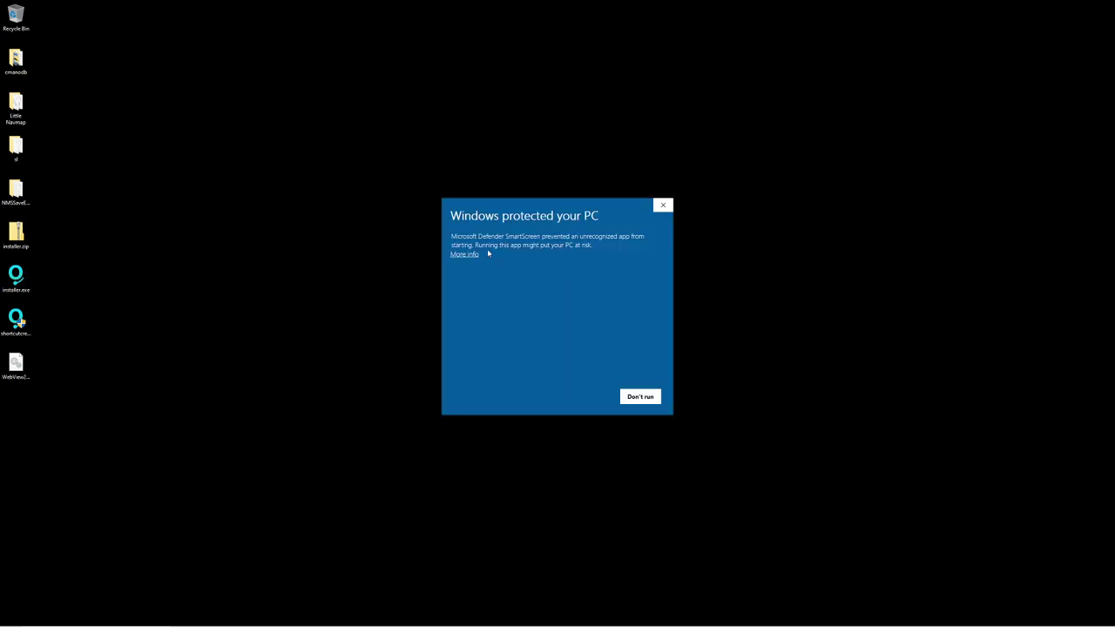
{"action": "left_click", "coordinate": [465, 255]}
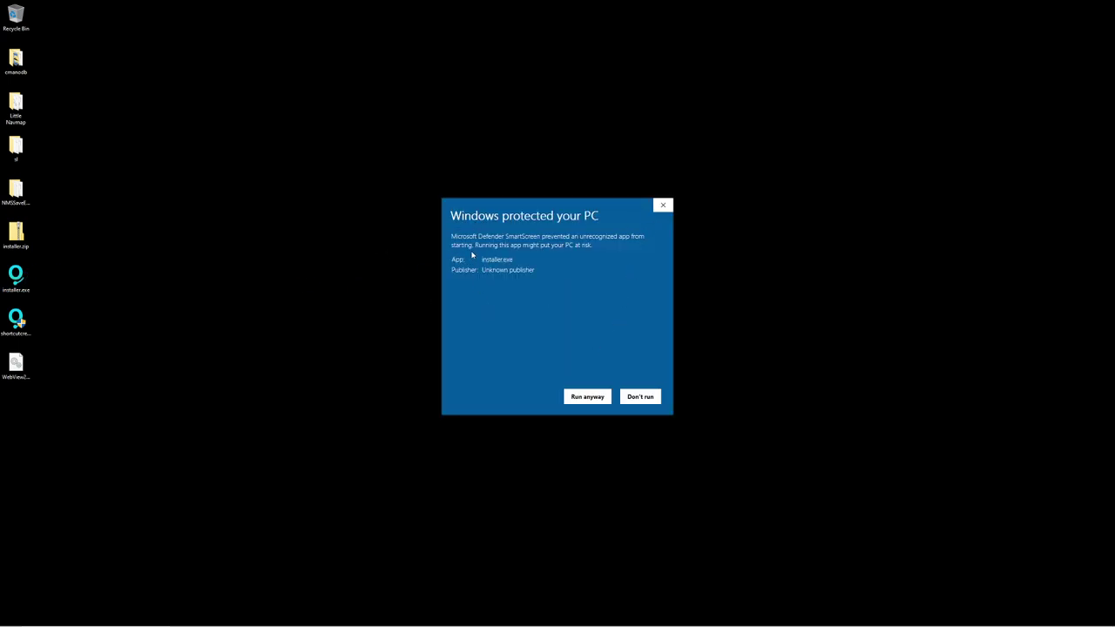
{"action": "left_click", "coordinate": [585, 401]}
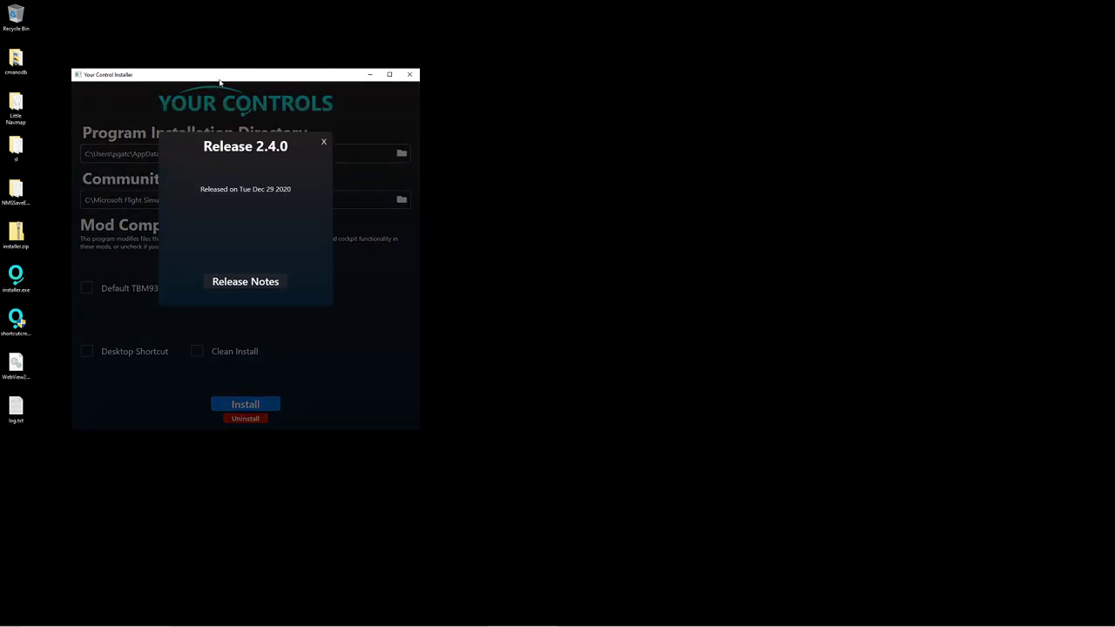
Step: View the version 2.4.0 release notes on GitHub, minimise the browser and return to the installer window
{"action": "left_click_drag", "start_coordinate": [219, 79], "coordinate": [539, 106]}
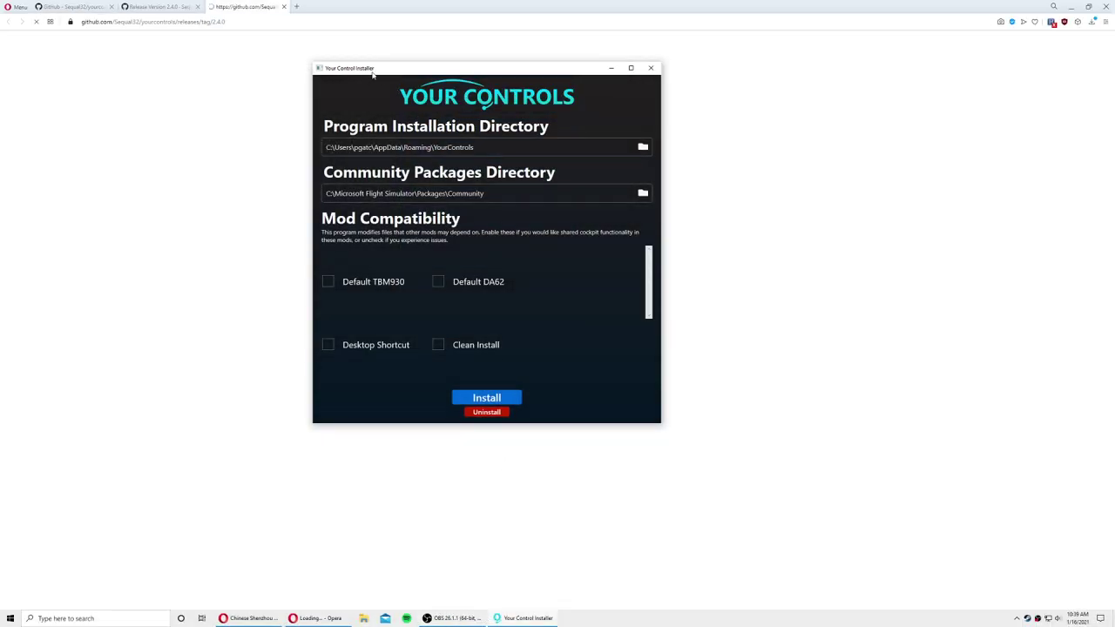
{"action": "left_click", "coordinate": [170, 6]}
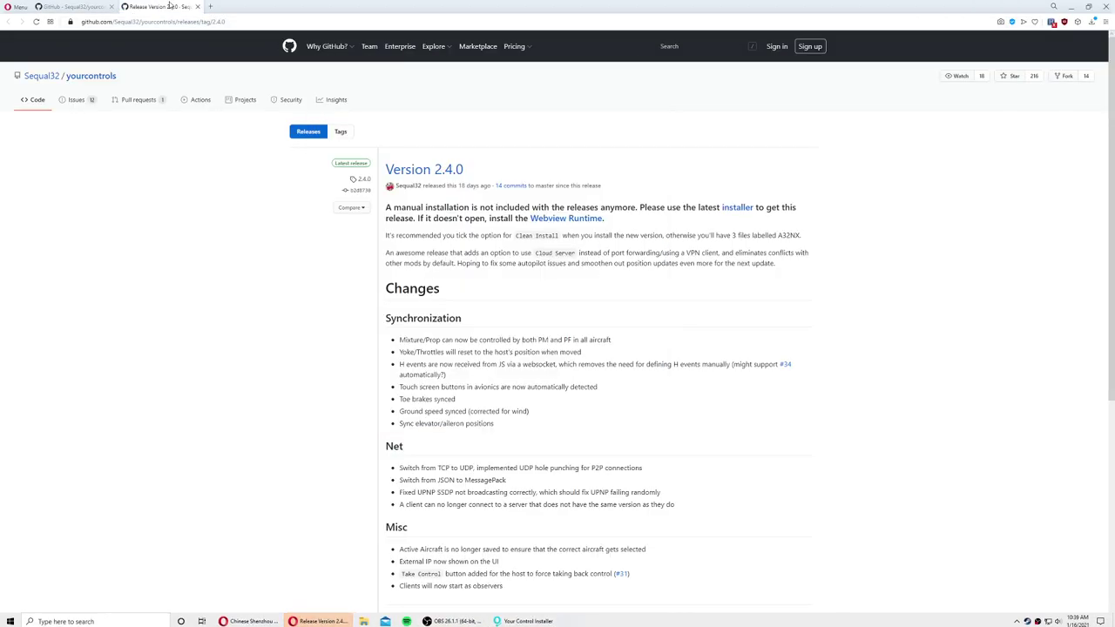
{"action": "left_click", "coordinate": [74, 6]}
{"action": "left_click", "coordinate": [1071, 6]}
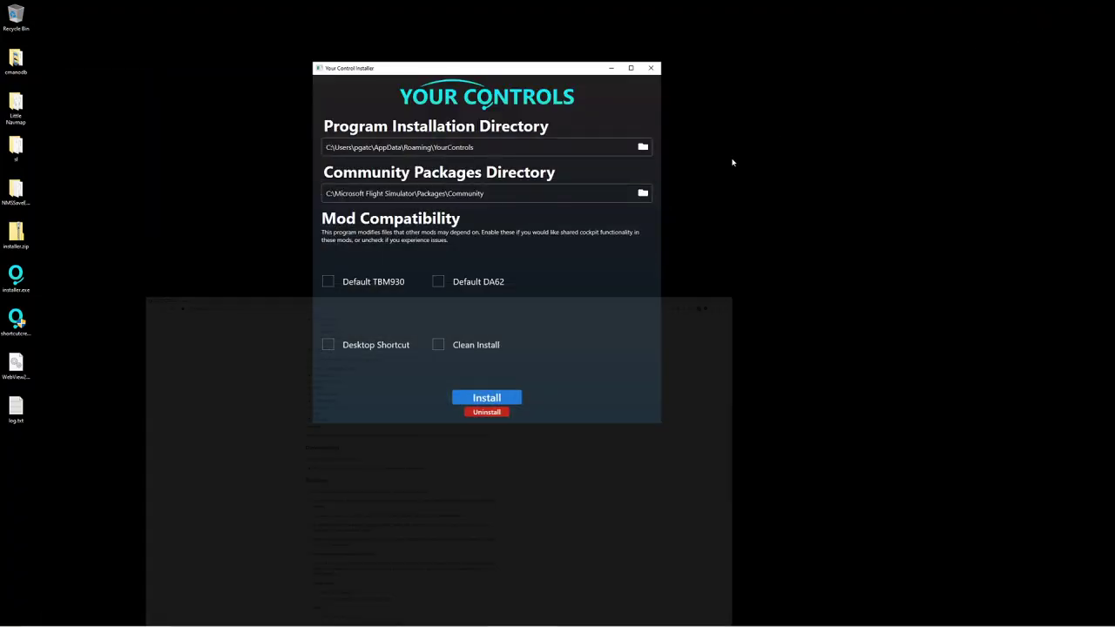
{"action": "left_click_drag", "start_coordinate": [469, 68], "coordinate": [553, 102]}
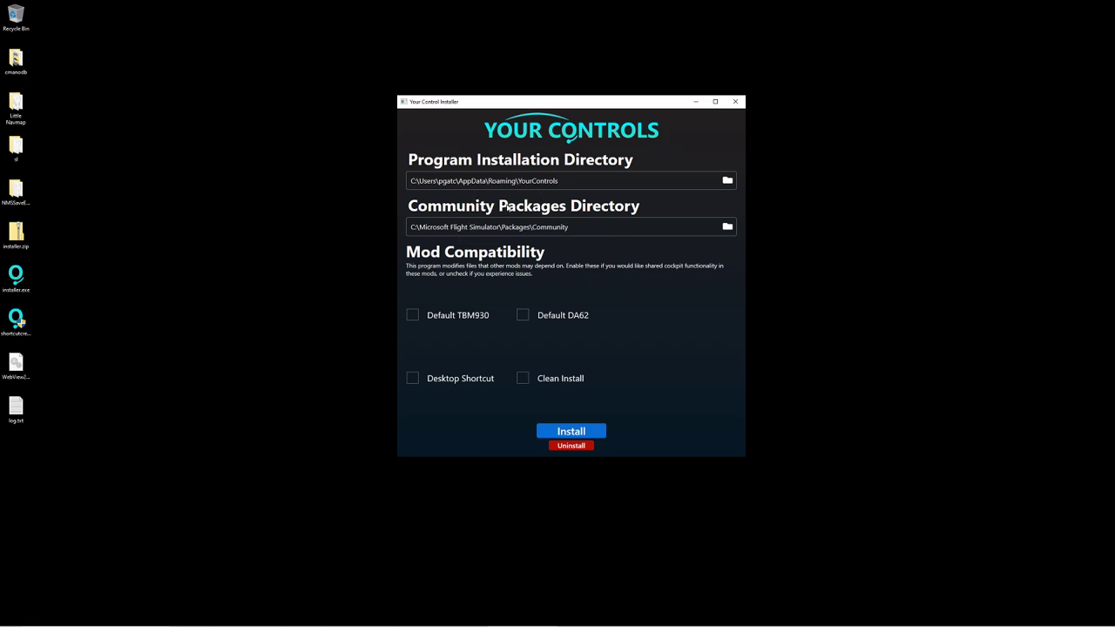
Step: Install YourControls with Default TBM930, Default DA62 and Clean Install enabled, and launch the installed program
{"action": "left_click", "coordinate": [412, 314]}
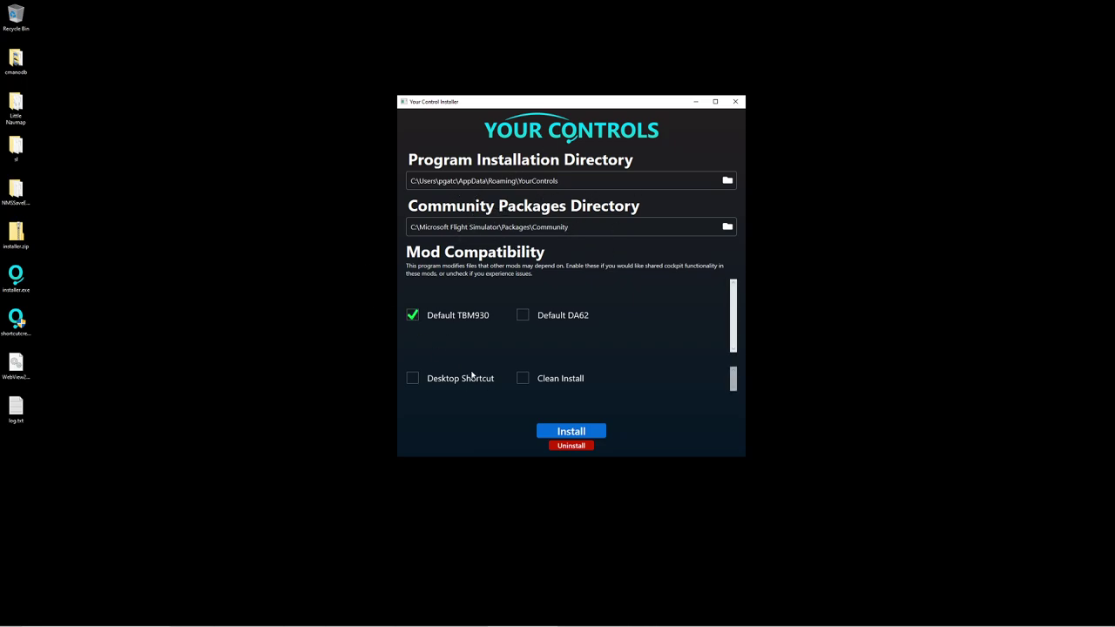
{"action": "left_click", "coordinate": [525, 316]}
{"action": "left_click", "coordinate": [523, 380]}
{"action": "left_click", "coordinate": [574, 433]}
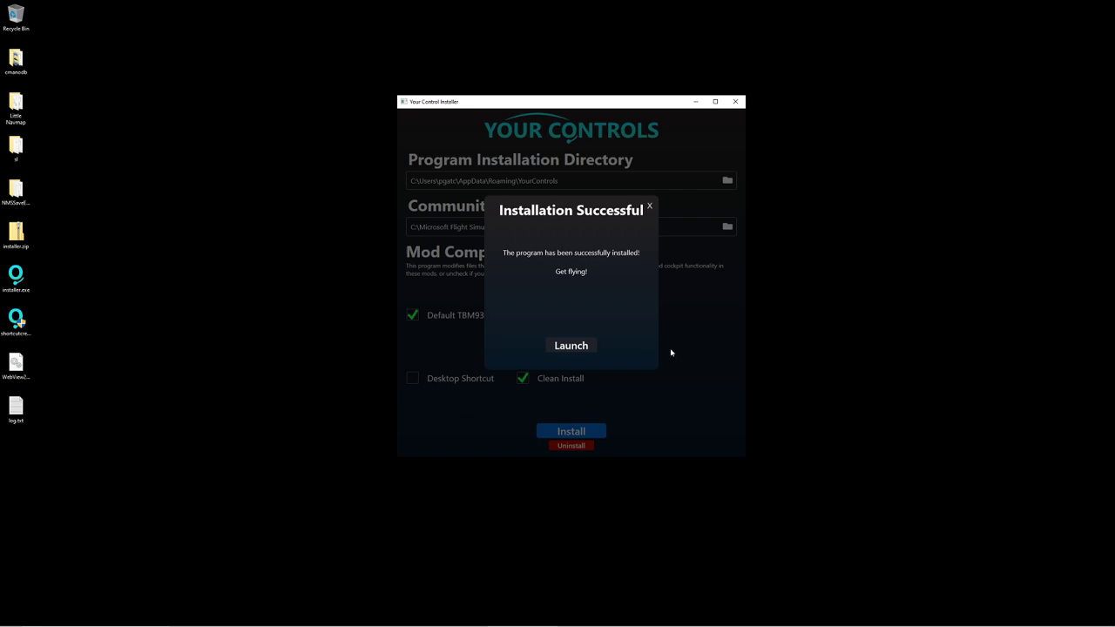
{"action": "left_click", "coordinate": [580, 346]}
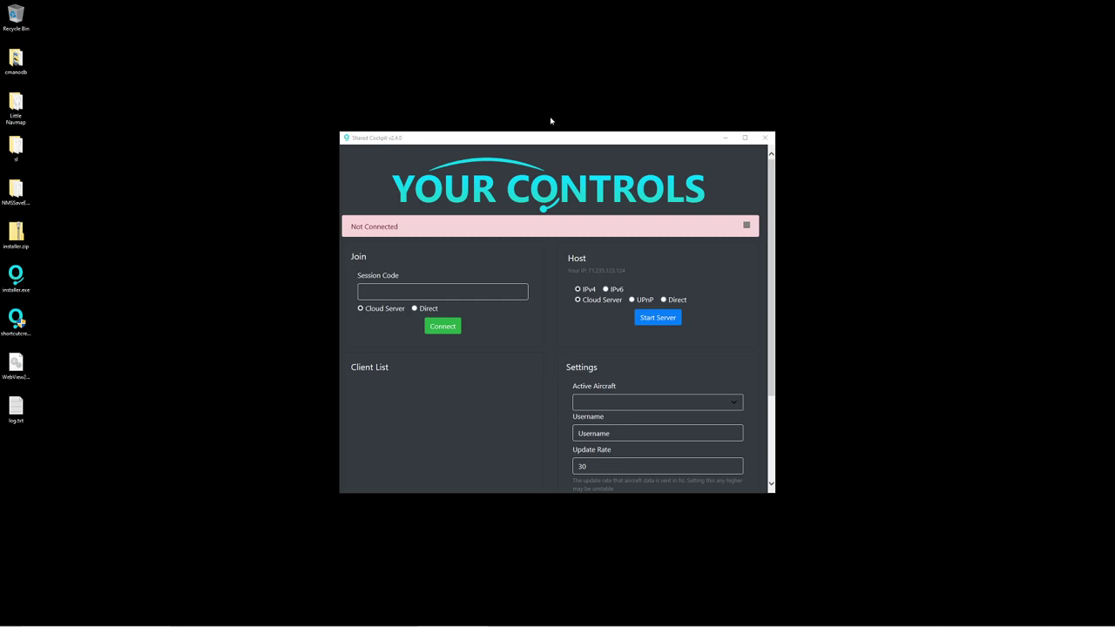
{"action": "left_click_drag", "start_coordinate": [549, 138], "coordinate": [467, 74]}
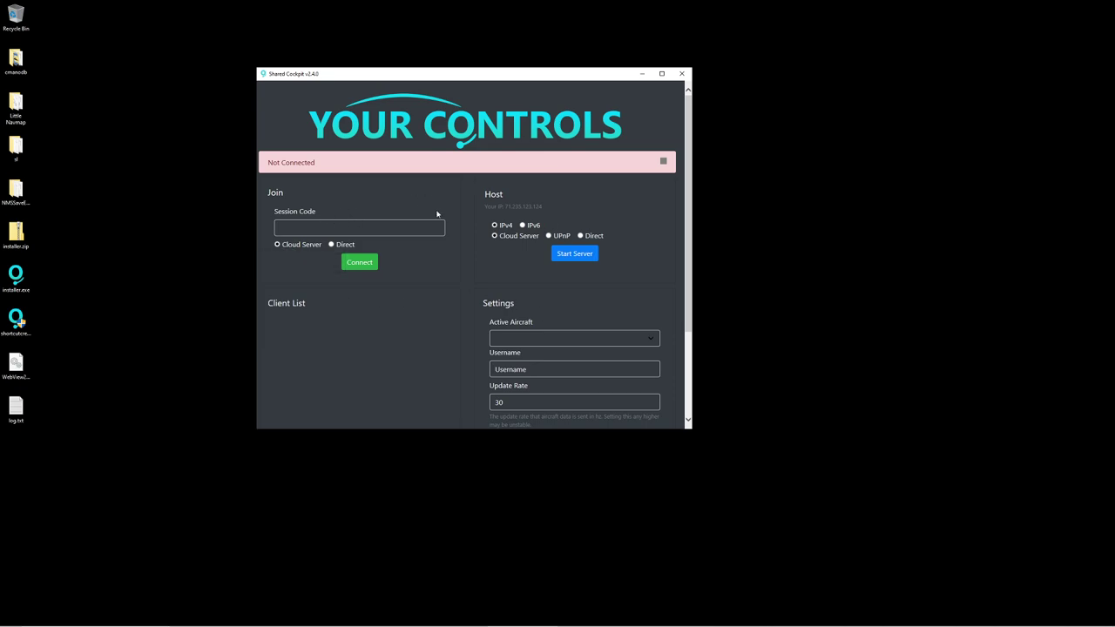
Step: Search Windows for "yourcontrols" and return to the desktop
{"action": "key", "text": "super"}
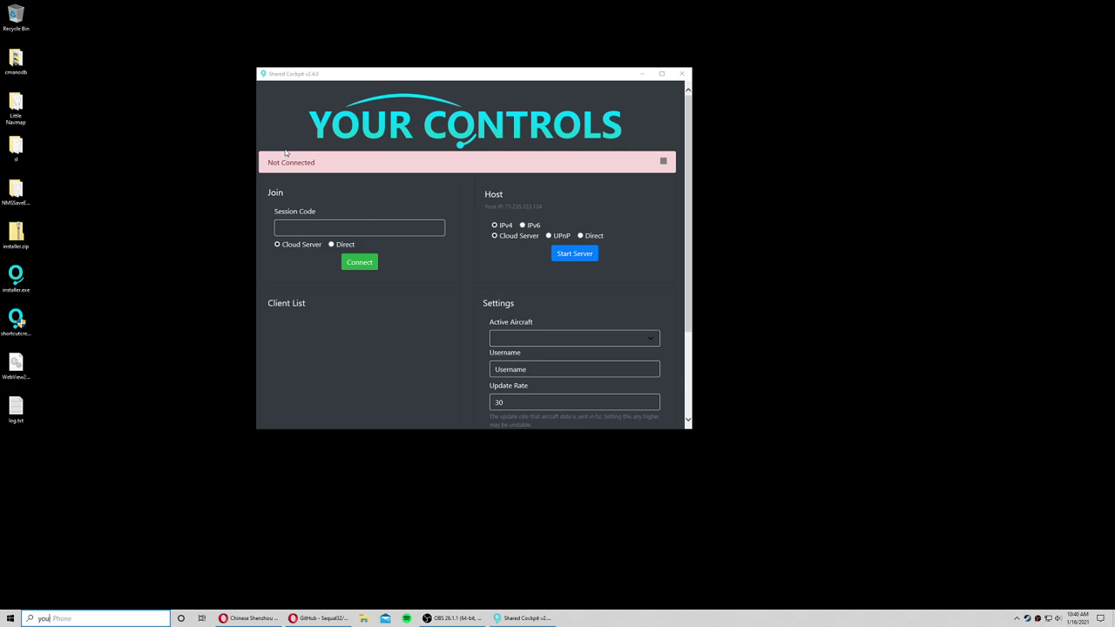
{"action": "type", "text": "yourcontrols"}
{"action": "key", "text": "Escape"}
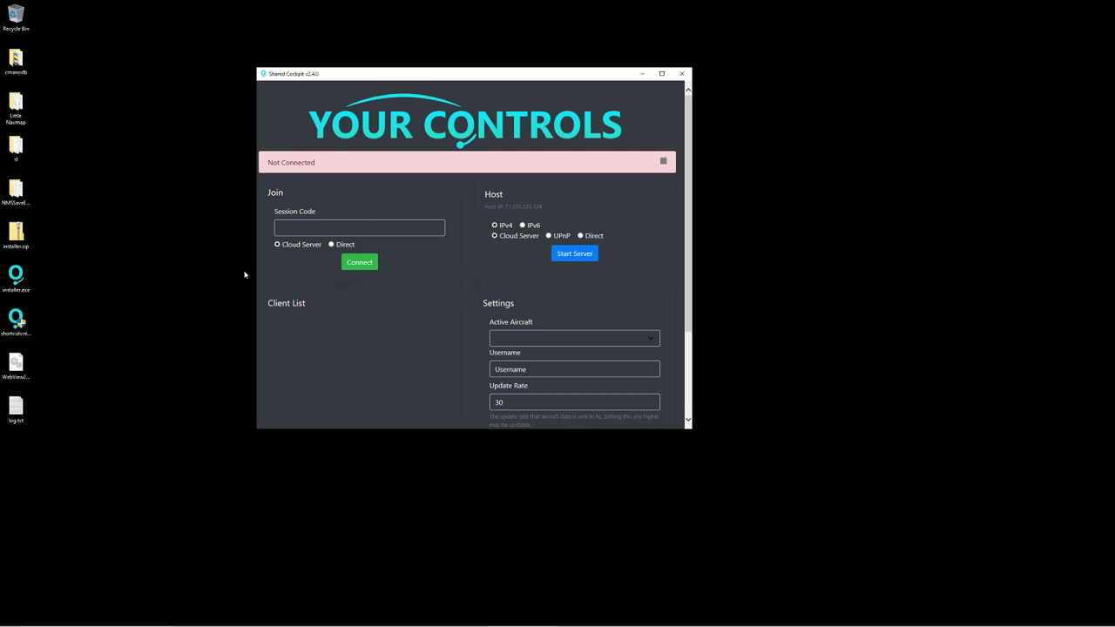
{"action": "left_click", "coordinate": [24, 340]}
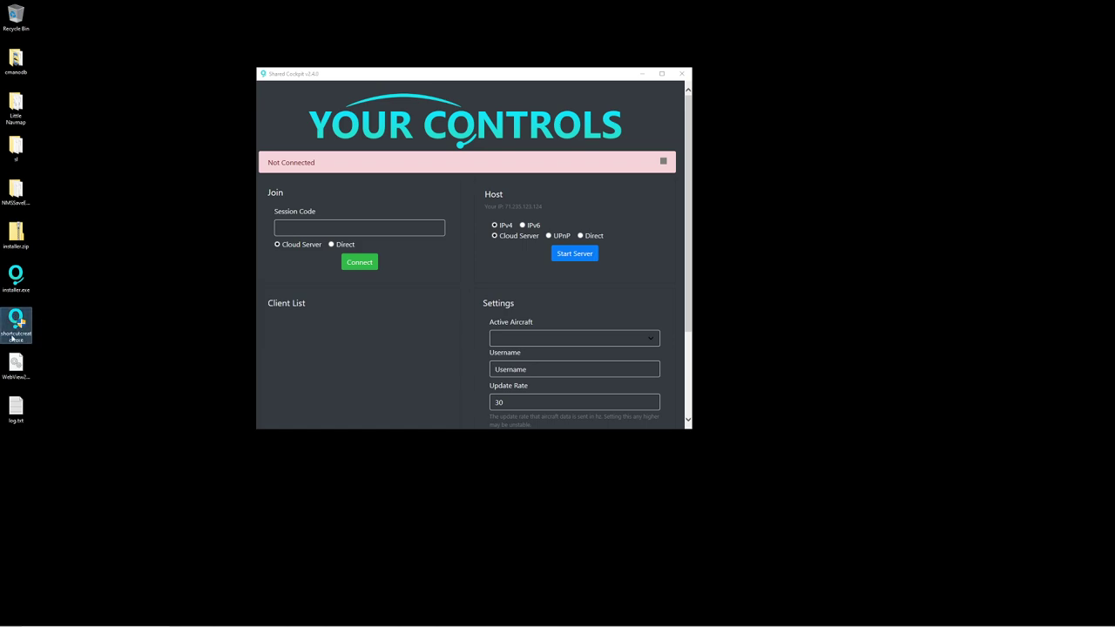
Step: Open File Explorer and browse on Local Disk (C:) to the AppData folder of the user profile
{"action": "double_click", "coordinate": [18, 26]}
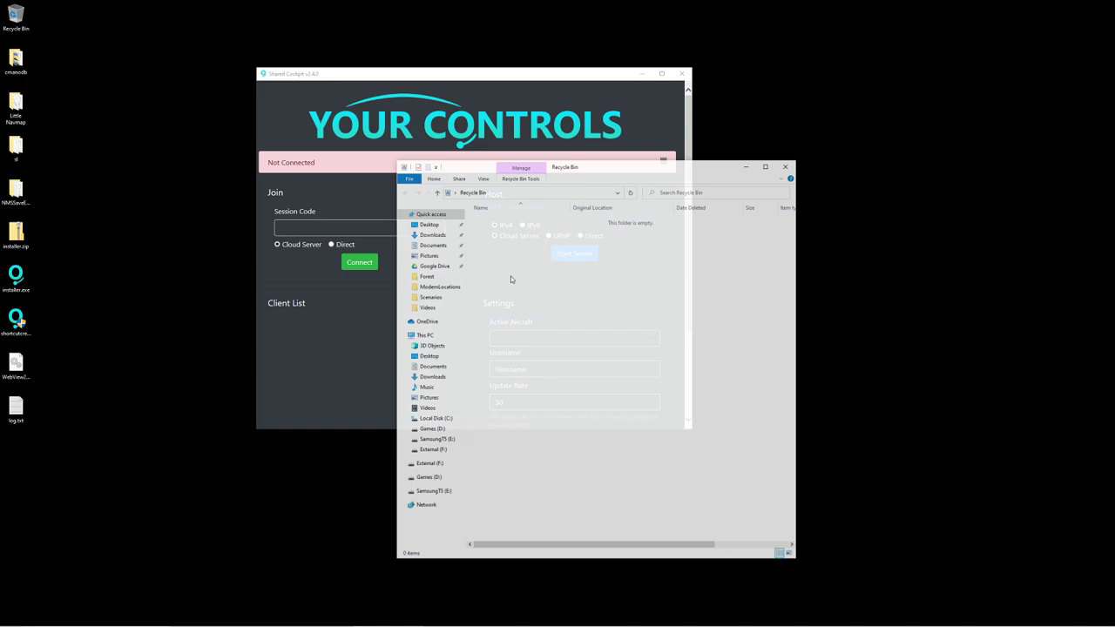
{"action": "left_click", "coordinate": [435, 420]}
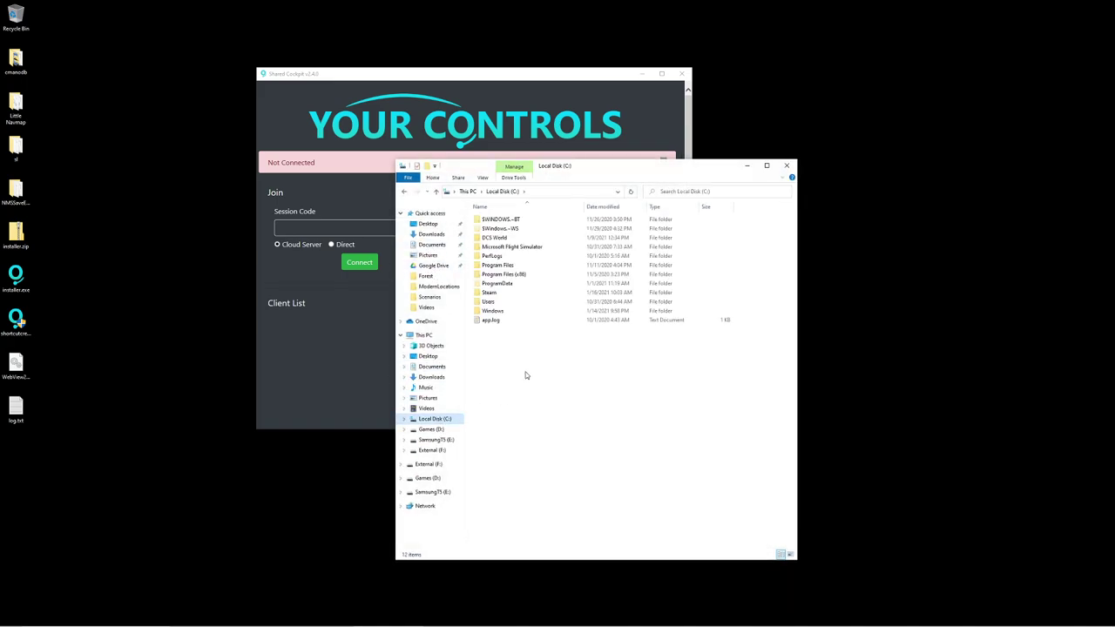
{"action": "double_click", "coordinate": [496, 302]}
{"action": "double_click", "coordinate": [512, 228]}
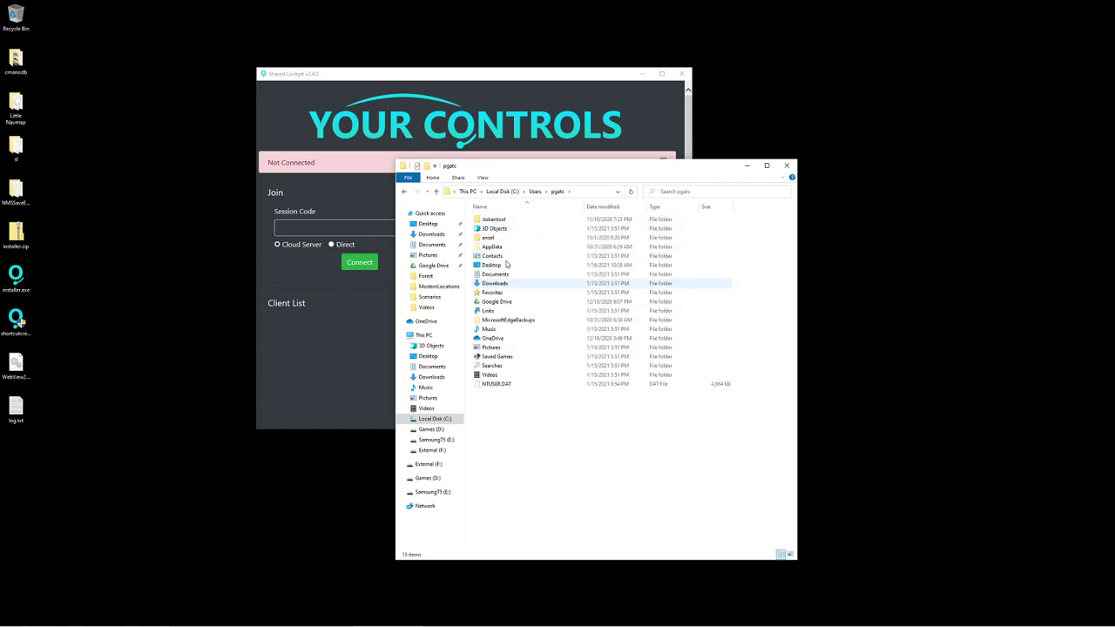
{"action": "double_click", "coordinate": [505, 247]}
{"action": "double_click", "coordinate": [510, 218]}
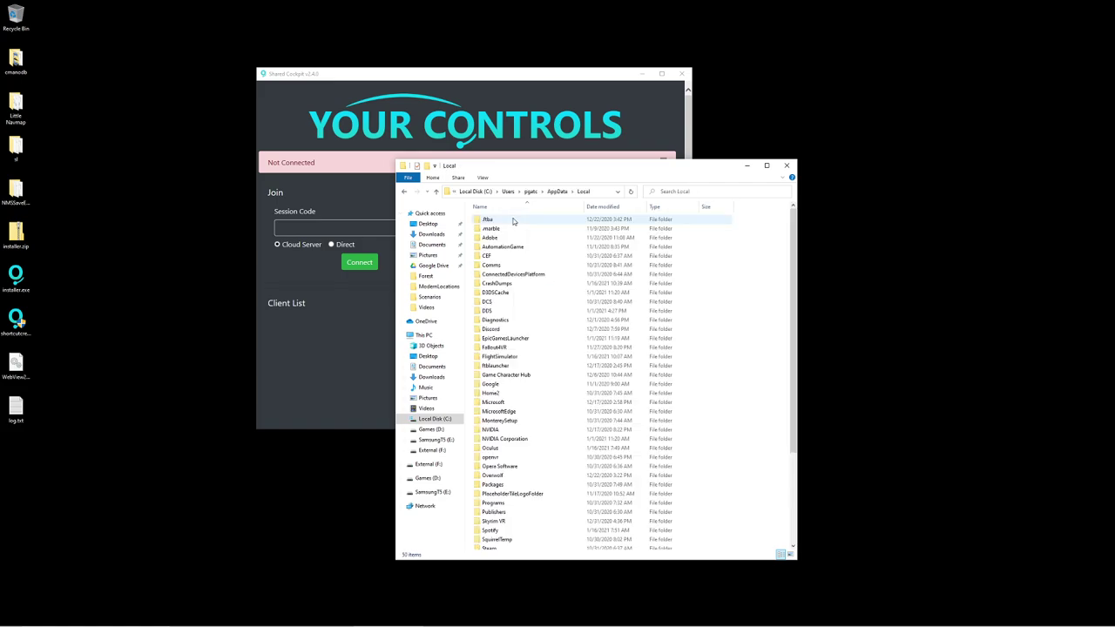
{"action": "scroll", "coordinate": [568, 488], "scroll_direction": "down", "scroll_amount": 5}
{"action": "left_click", "coordinate": [569, 496]}
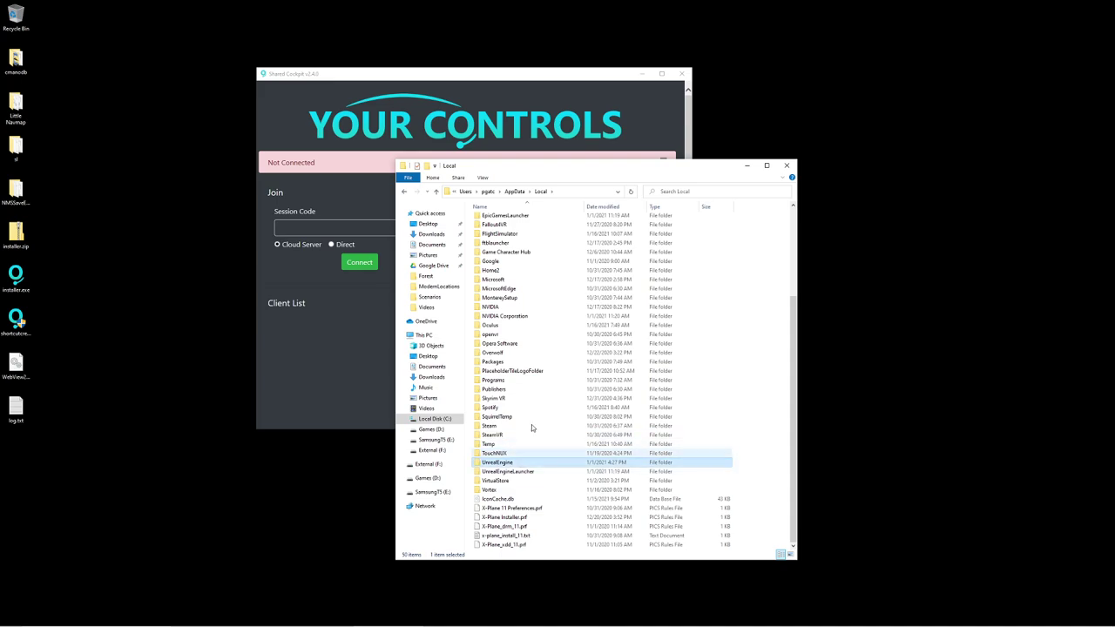
{"action": "key", "text": "alt+Up"}
Step: Open the YourControls folder inside Roaming and create a desktop shortcut to YourControls.exe
{"action": "key", "text": "Down"}
{"action": "key", "text": "Down"}
{"action": "key", "text": "Return"}
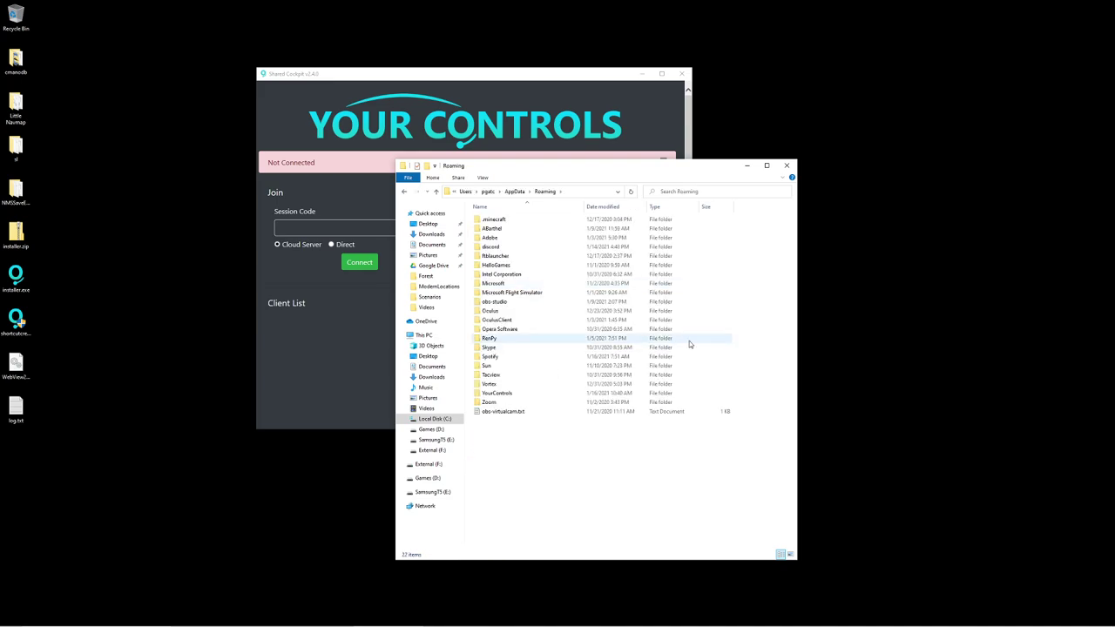
{"action": "double_click", "coordinate": [575, 394]}
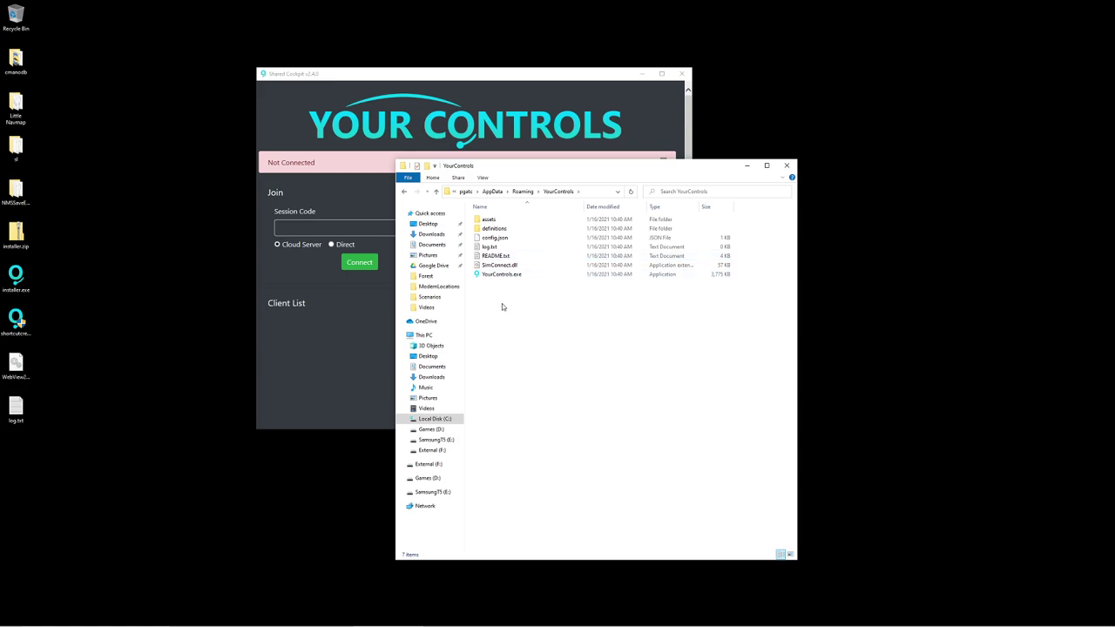
{"action": "left_click_drag", "start_coordinate": [523, 275], "coordinate": [77, 466]}
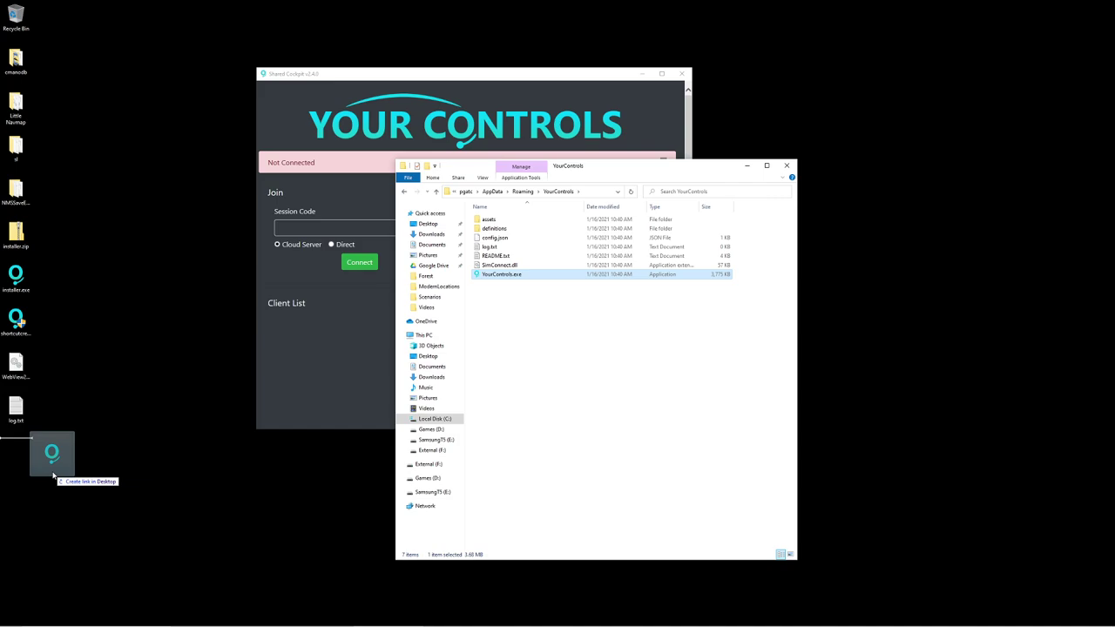
{"action": "left_click_drag", "start_coordinate": [53, 475], "coordinate": [53, 476]}
Step: Delete installer.zip, installer.exe, the shortcut creator, the WebView2 file and log.txt from the desktop, and close the open windows
{"action": "left_click_drag", "start_coordinate": [74, 422], "coordinate": [6, 224]}
{"action": "left_click", "coordinate": [6, 224]}
{"action": "left_click_drag", "start_coordinate": [54, 414], "coordinate": [7, 223]}
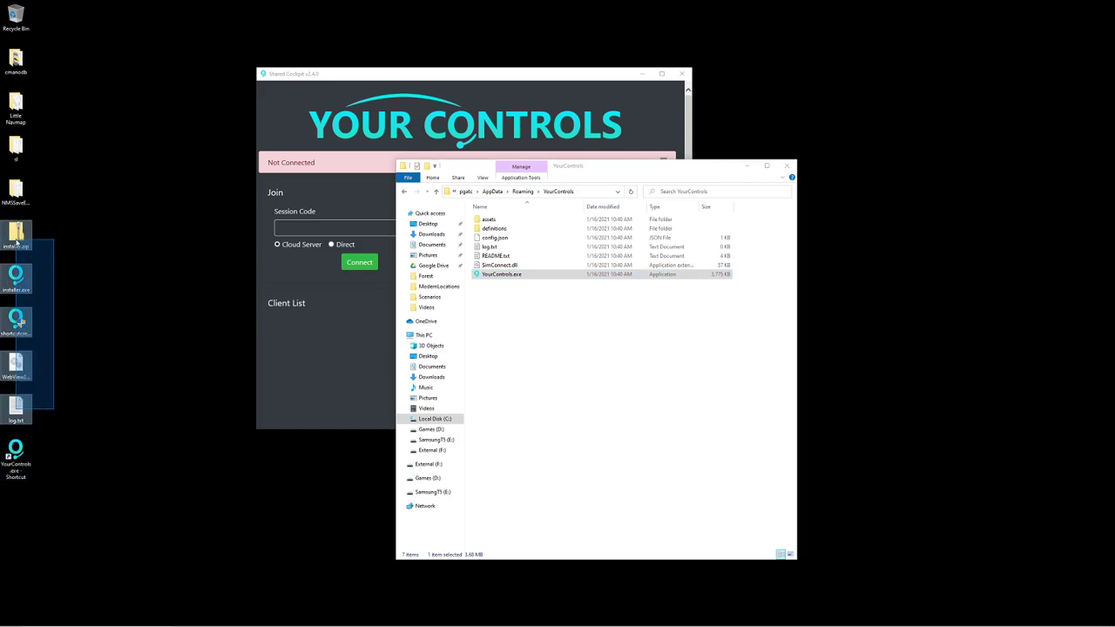
{"action": "key", "text": "Delete"}
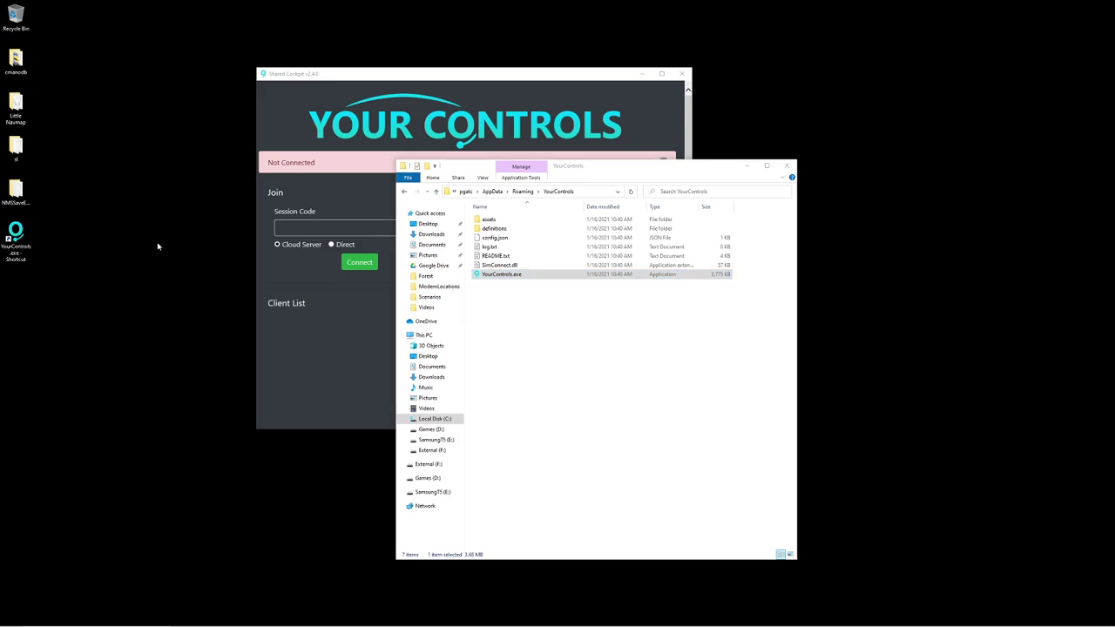
{"action": "left_click", "coordinate": [787, 166]}
{"action": "left_click", "coordinate": [681, 73]}
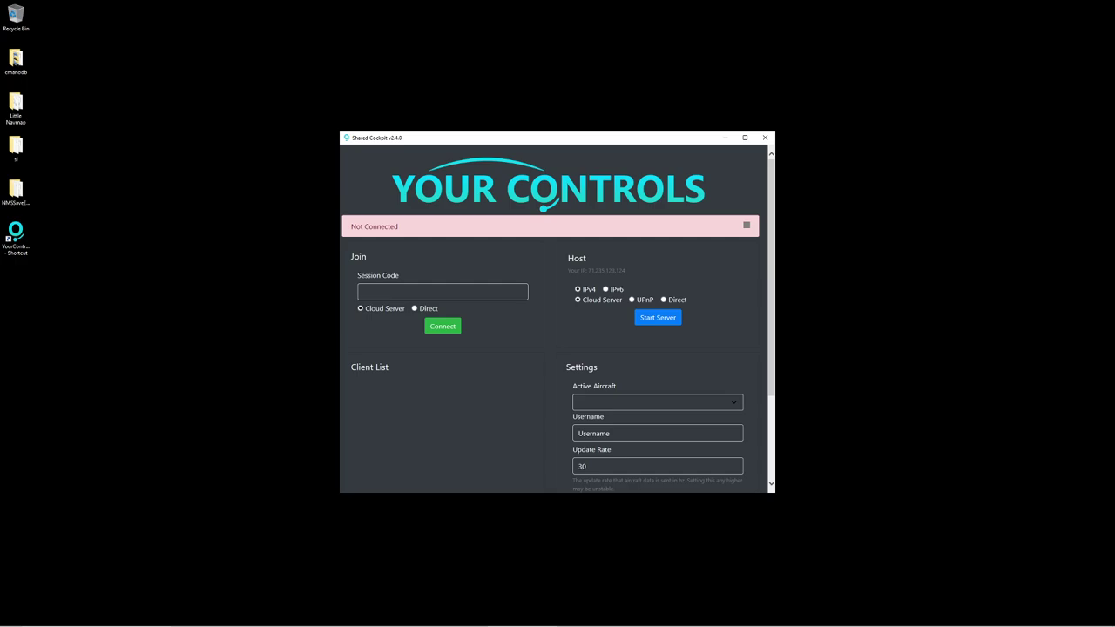
Step: Bring up the YourControls GitHub page behind the Shared Cockpit window and move that window clear of the supported aircraft list
{"action": "key", "text": "alt+Tab"}
{"action": "key", "text": "alt+Tab"}
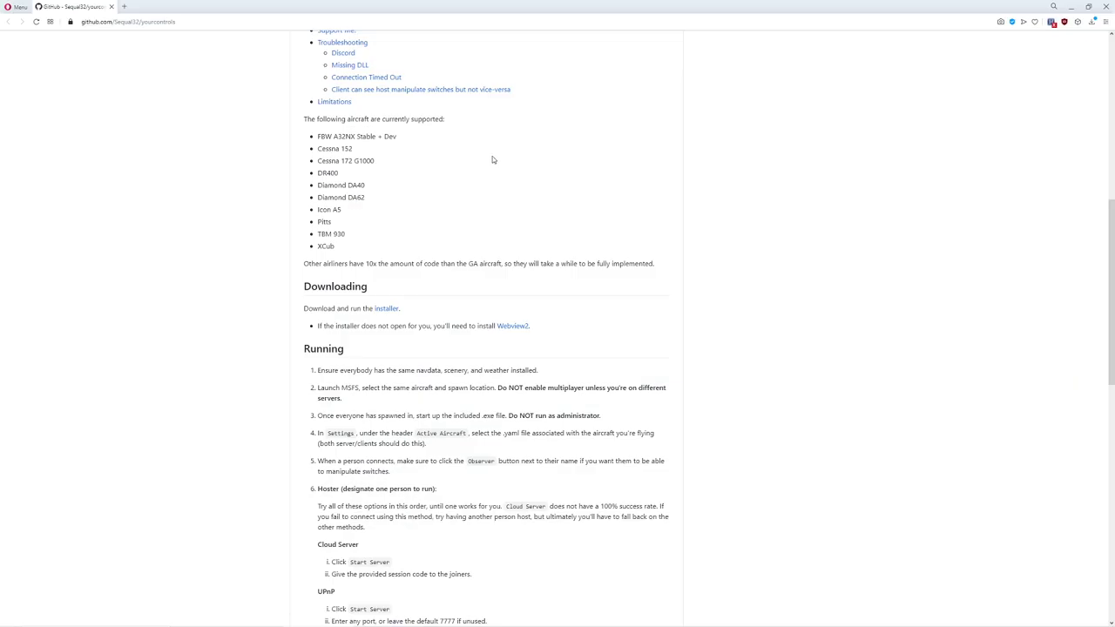
{"action": "key", "text": "alt+Tab"}
{"action": "key", "text": "alt+Tab"}
{"action": "left_click", "coordinate": [509, 324]}
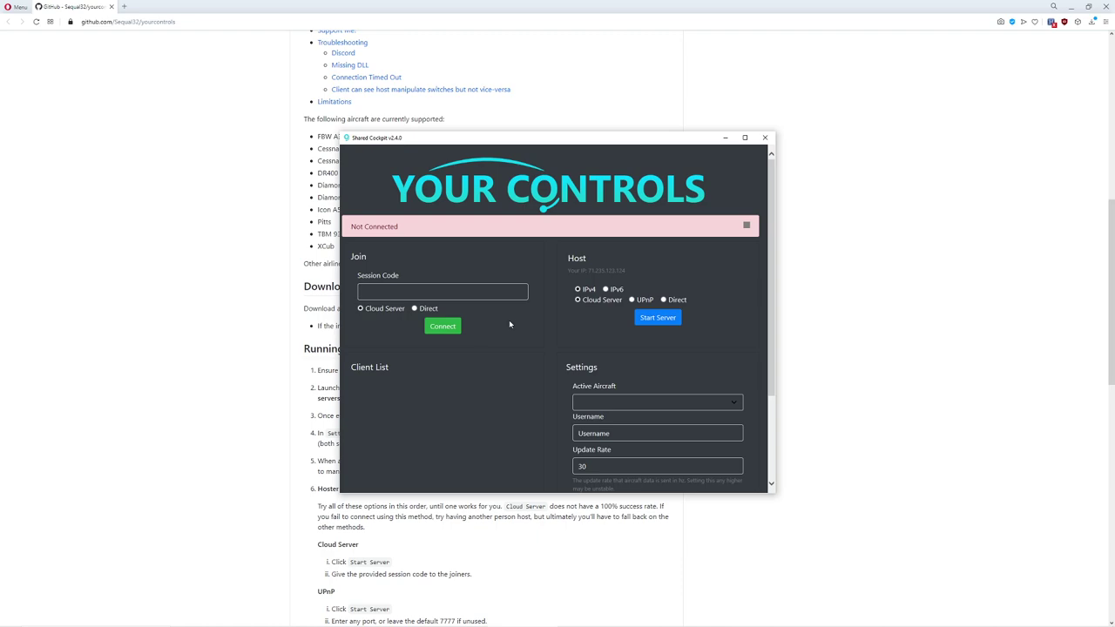
{"action": "left_click_drag", "start_coordinate": [533, 146], "coordinate": [688, 127]}
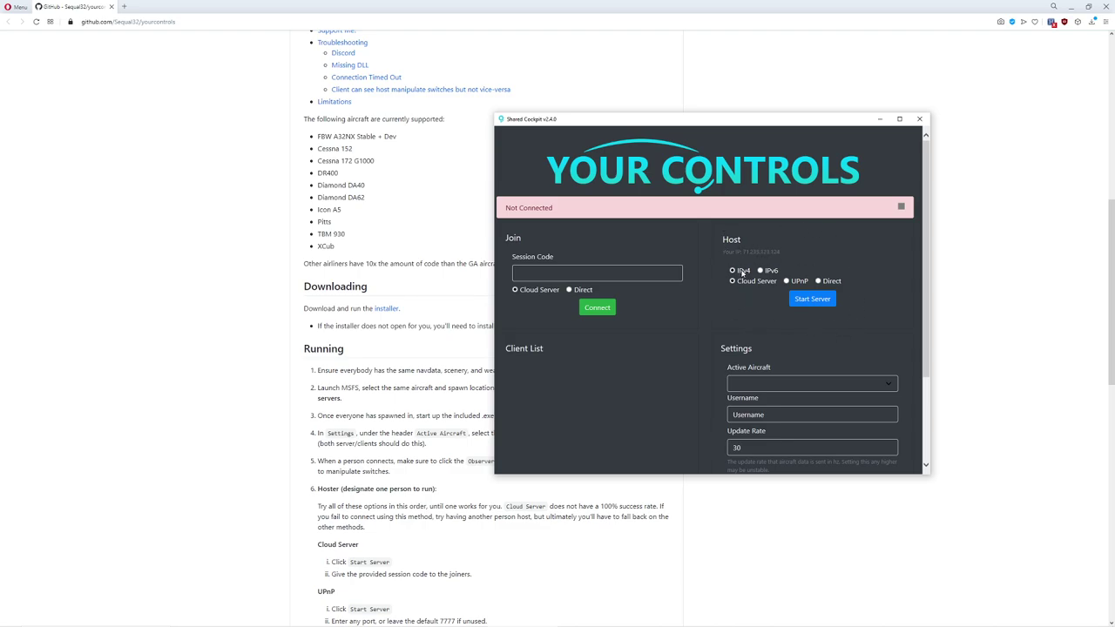
Step: Examine the Cloud Server and UPnP hosting options and the Active Aircraft choices in the Shared Cockpit window
{"action": "mouse_move", "coordinate": [743, 285]}
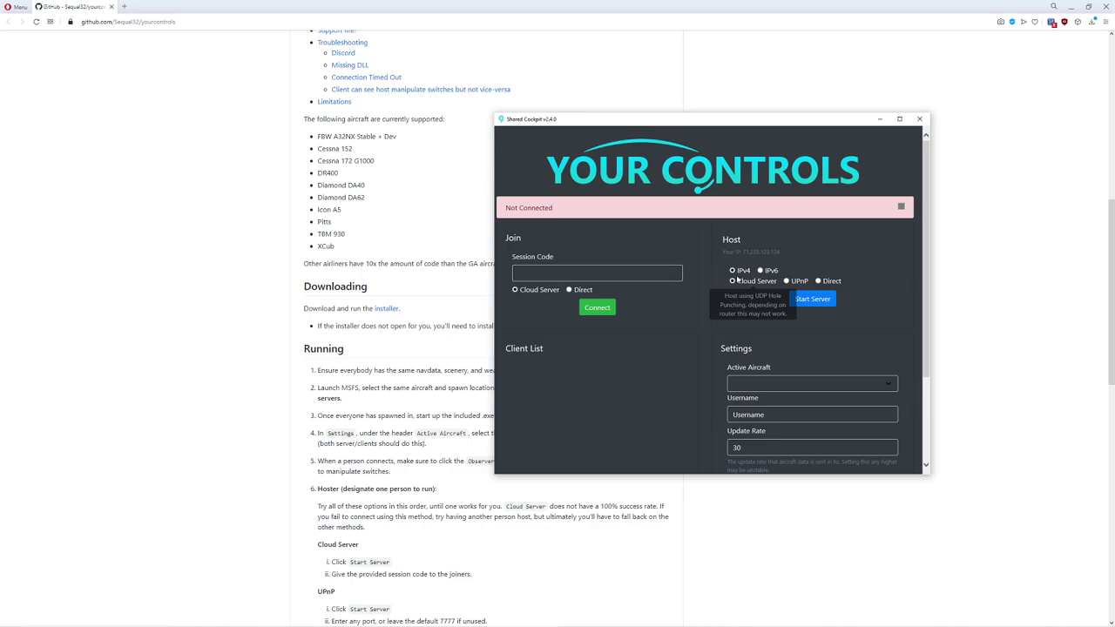
{"action": "mouse_move", "coordinate": [796, 283]}
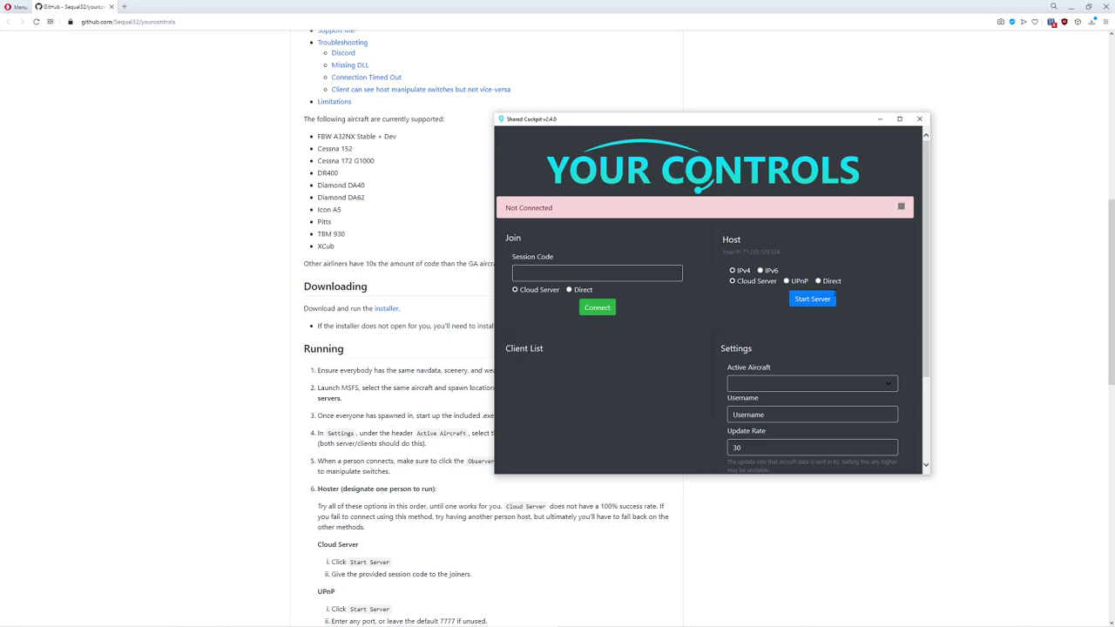
{"action": "scroll", "coordinate": [852, 303], "scroll_direction": "down", "scroll_amount": 1}
{"action": "left_click", "coordinate": [887, 333]}
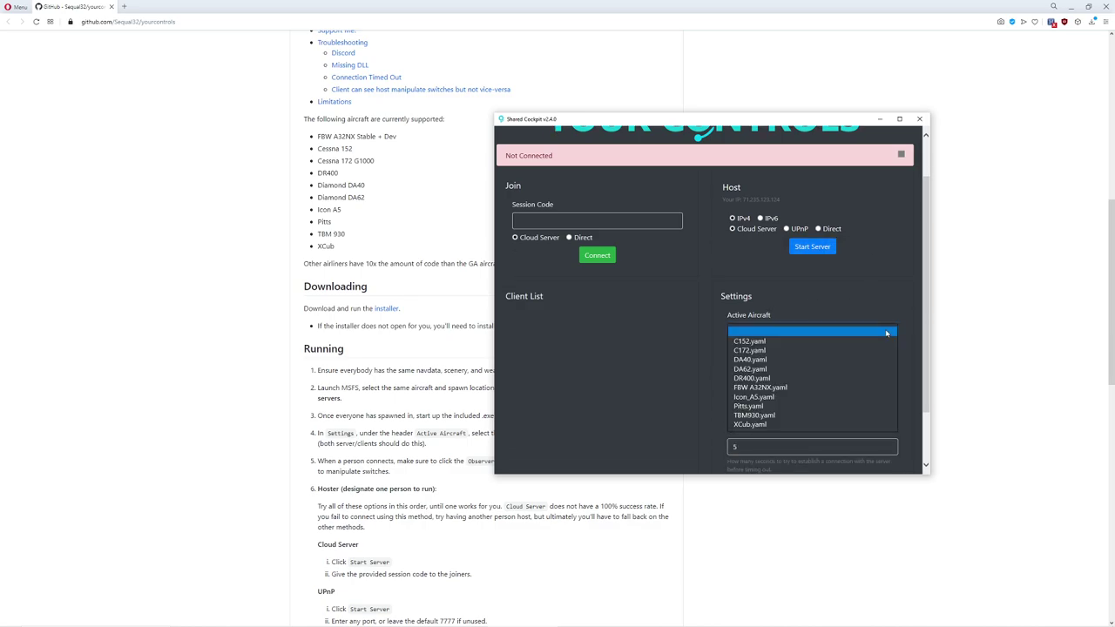
{"action": "left_click", "coordinate": [887, 333]}
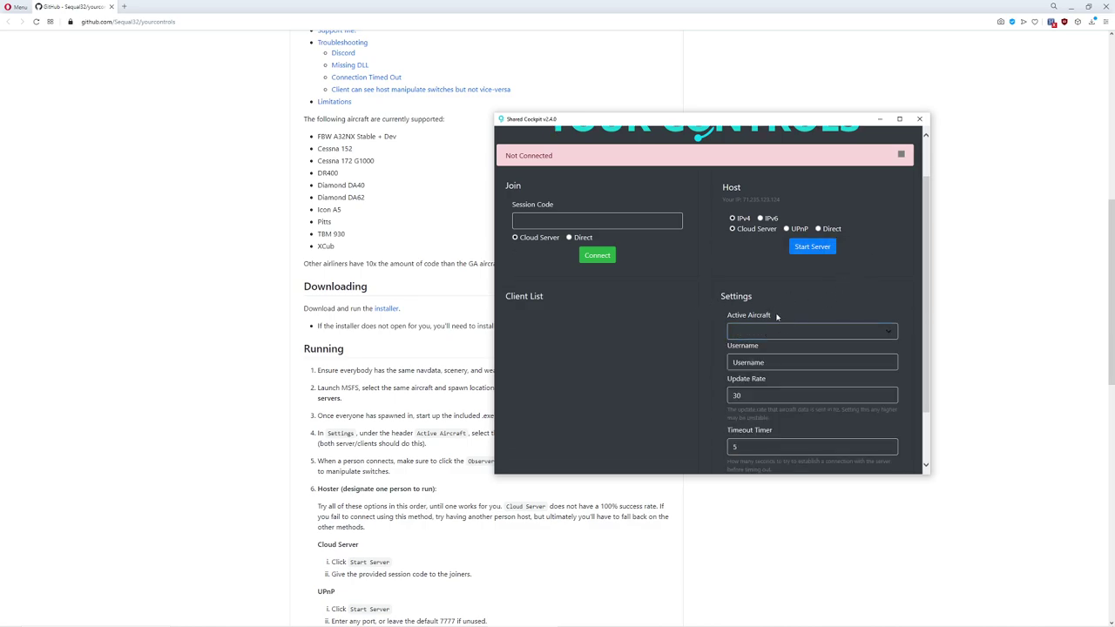
{"action": "left_click_drag", "start_coordinate": [716, 131], "coordinate": [752, 153]}
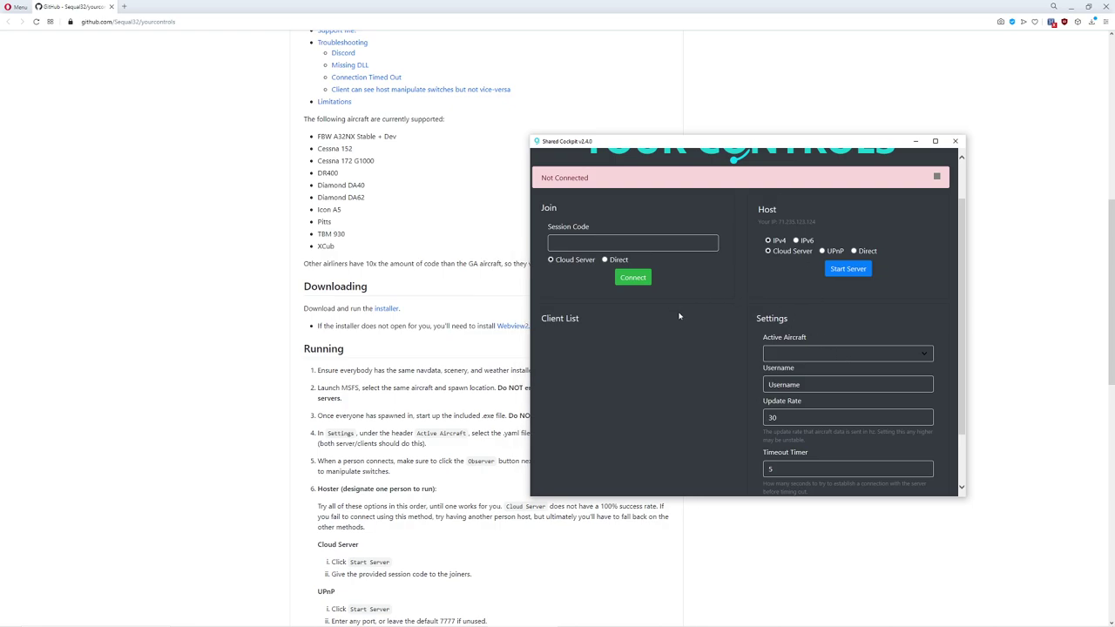
{"action": "scroll", "coordinate": [680, 316], "scroll_direction": "up", "scroll_amount": 1}
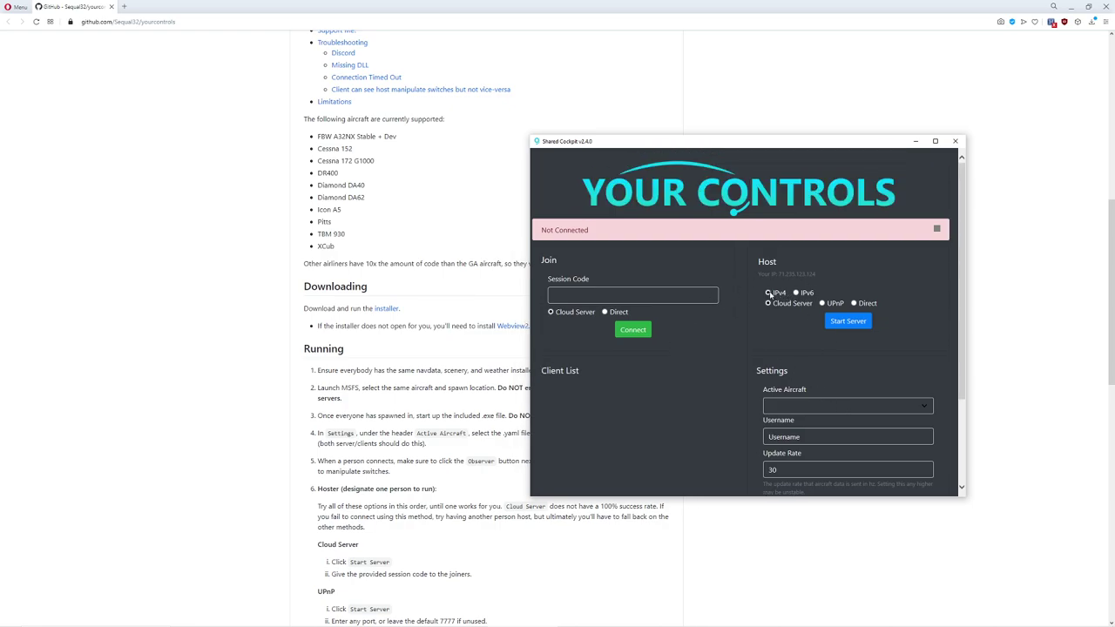
Step: Enter a username in the Shared Cockpit settings and try to start the IPv4 cloud server
{"action": "left_click", "coordinate": [848, 321]}
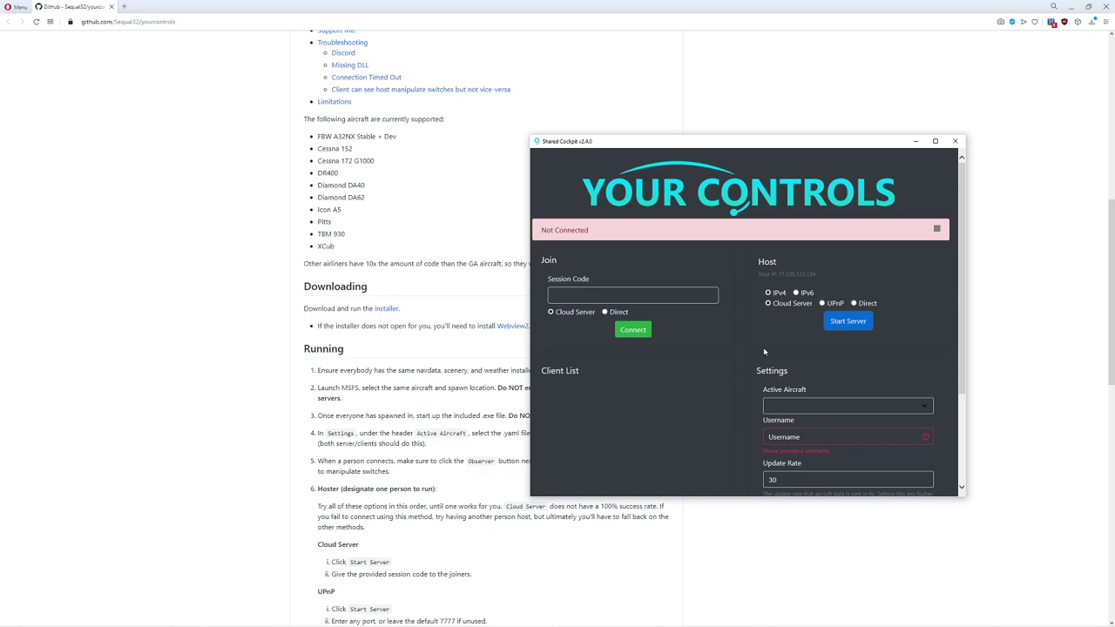
{"action": "scroll", "coordinate": [795, 390], "scroll_direction": "down", "scroll_amount": 2}
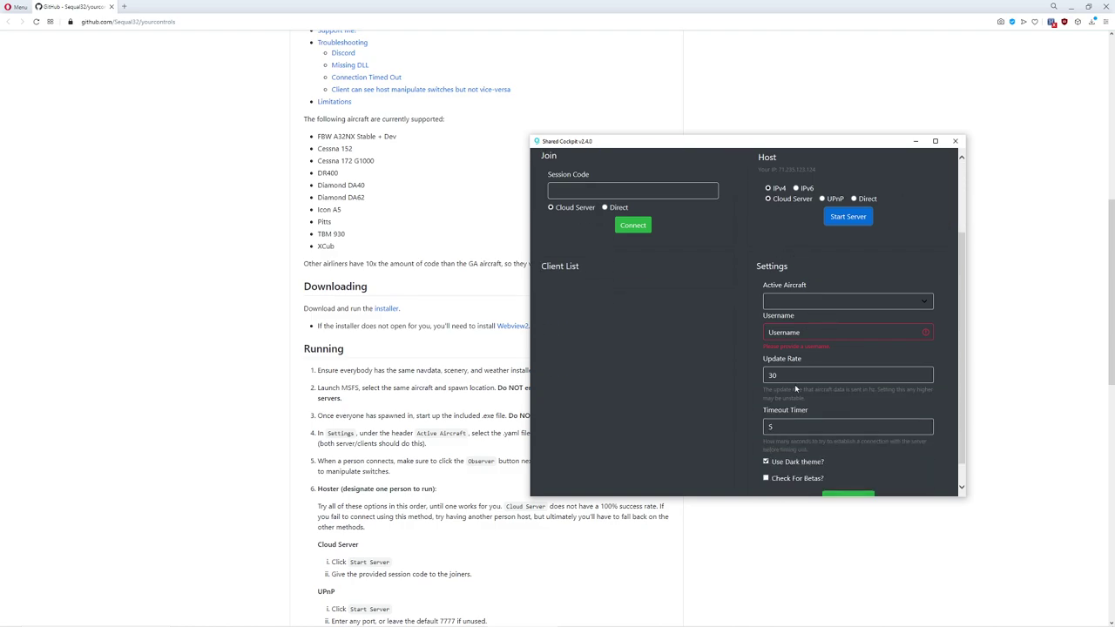
{"action": "left_click", "coordinate": [820, 337]}
{"action": "type", "text": "Romanov"}
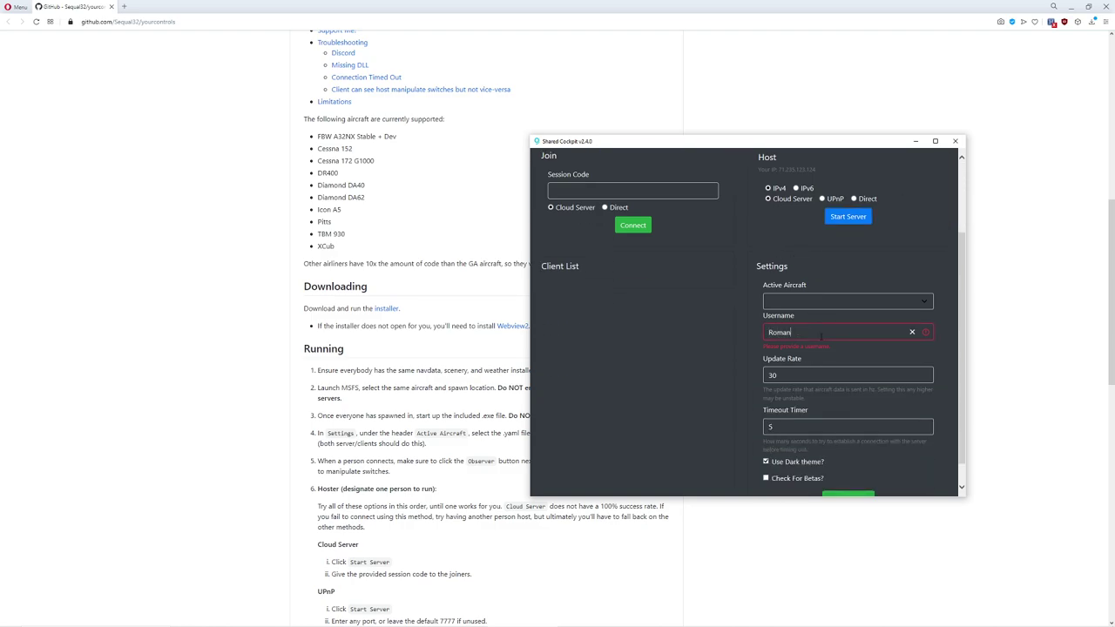
{"action": "left_click", "coordinate": [847, 216]}
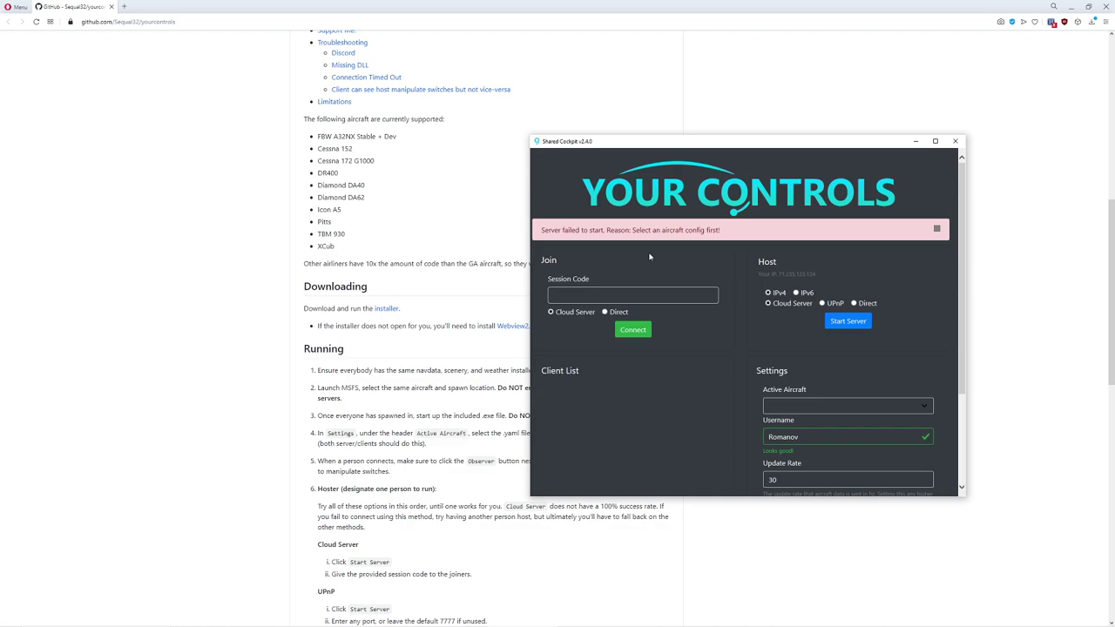
Step: Set the active aircraft to C172.yaml and try to start the cloud server again
{"action": "left_click", "coordinate": [824, 407]}
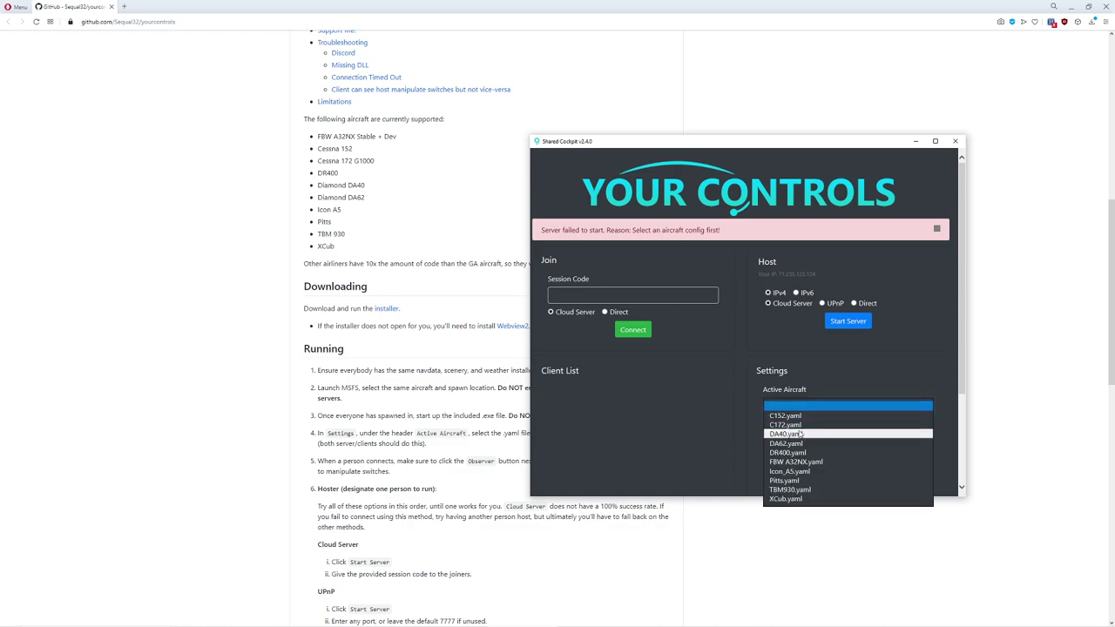
{"action": "left_click", "coordinate": [810, 425]}
{"action": "scroll", "coordinate": [810, 409], "scroll_direction": "down", "scroll_amount": 1}
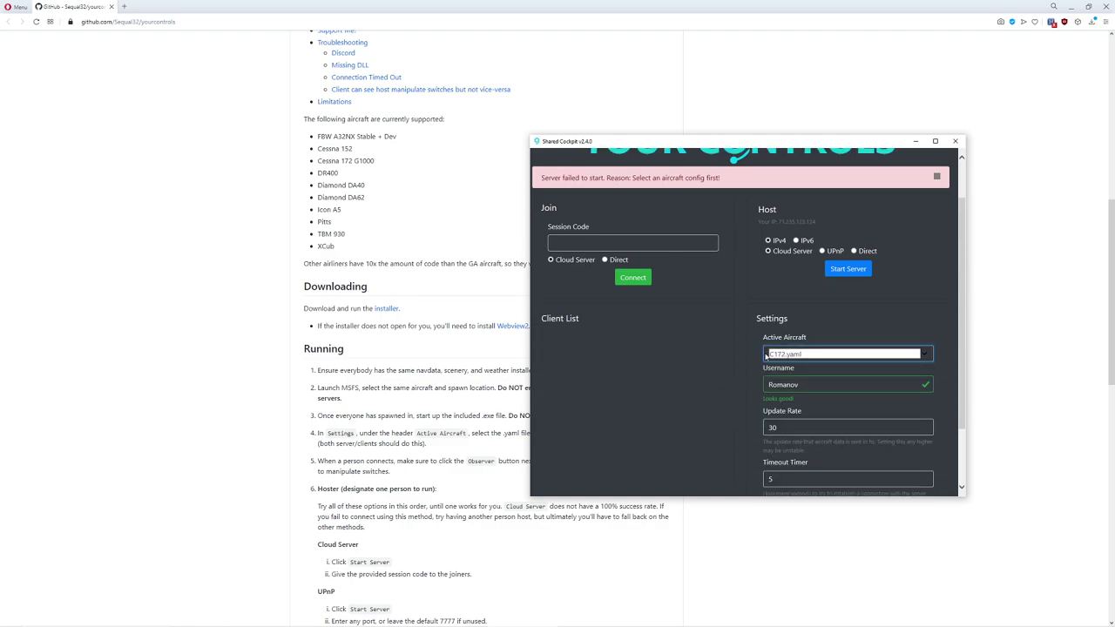
{"action": "left_click", "coordinate": [847, 268]}
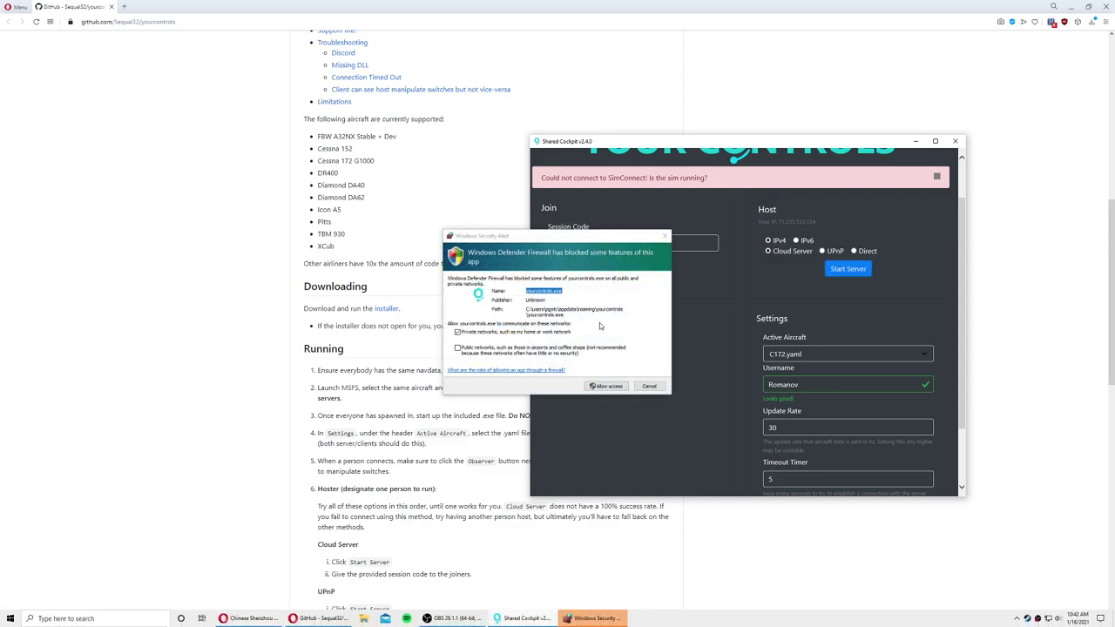
Step: Allow yourcontrols.exe to communicate on private and public networks through Windows Defender Firewall
{"action": "left_click", "coordinate": [606, 385]}
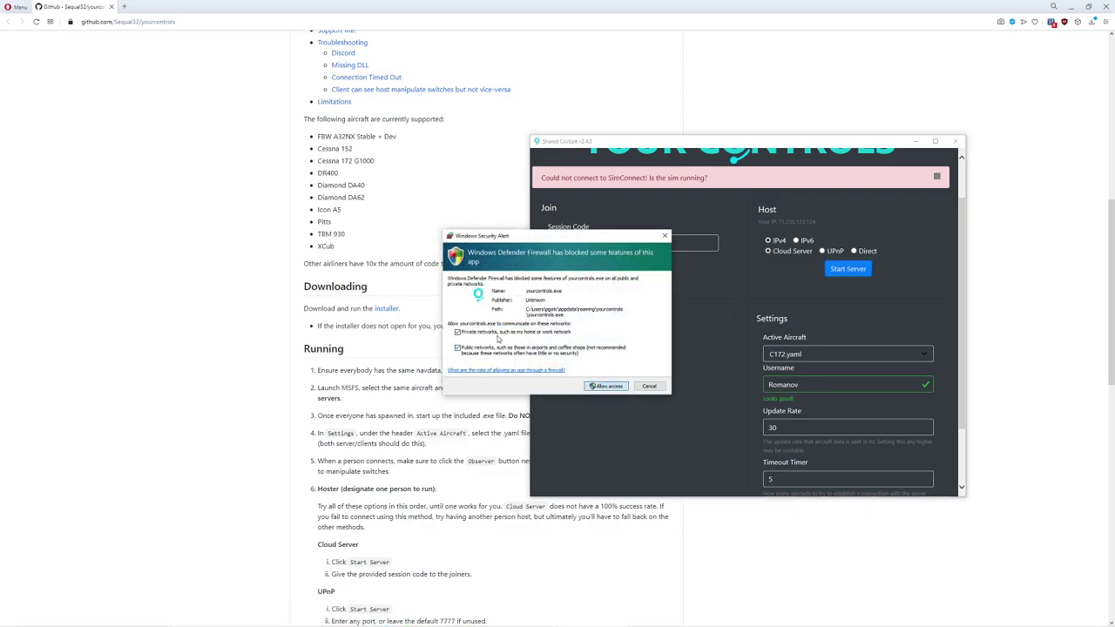
{"action": "scroll", "coordinate": [697, 361], "scroll_direction": "up", "scroll_amount": 1}
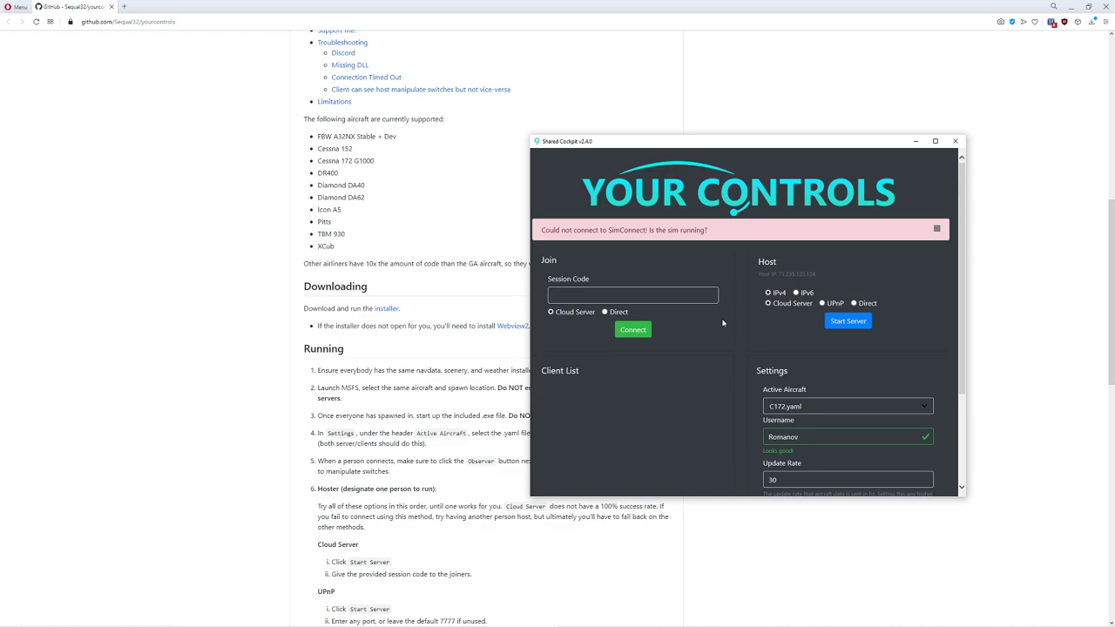
{"action": "scroll", "coordinate": [731, 309], "scroll_direction": "down", "scroll_amount": 1}
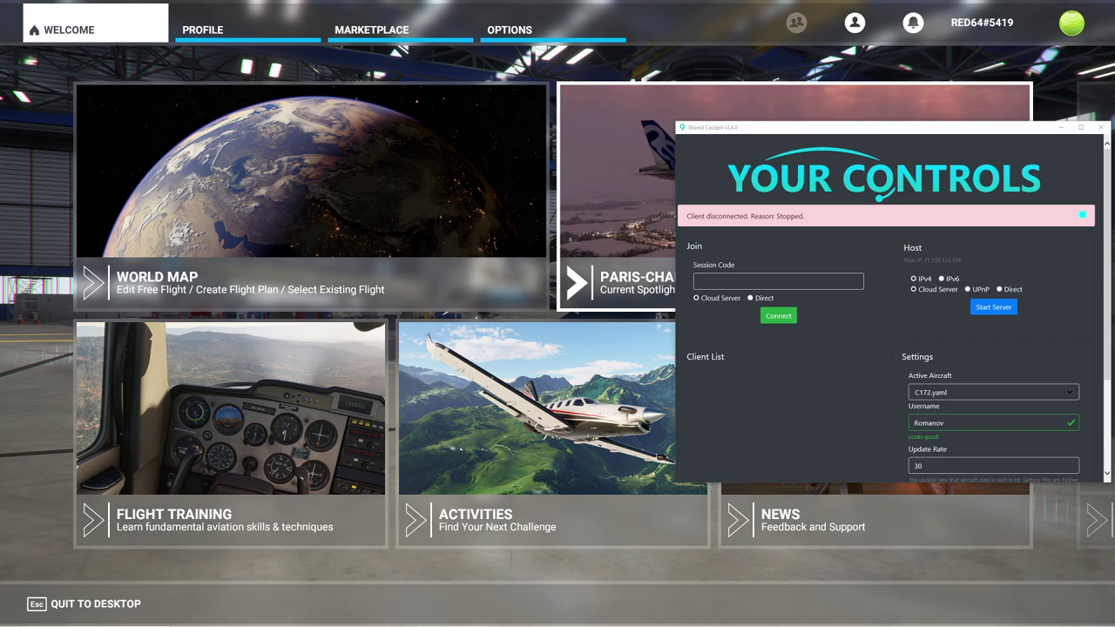
Step: Start the IPv4 cloud server with Microsoft Flight Simulator running and select the session ID in the status message
{"action": "left_click_drag", "start_coordinate": [879, 130], "coordinate": [800, 130]}
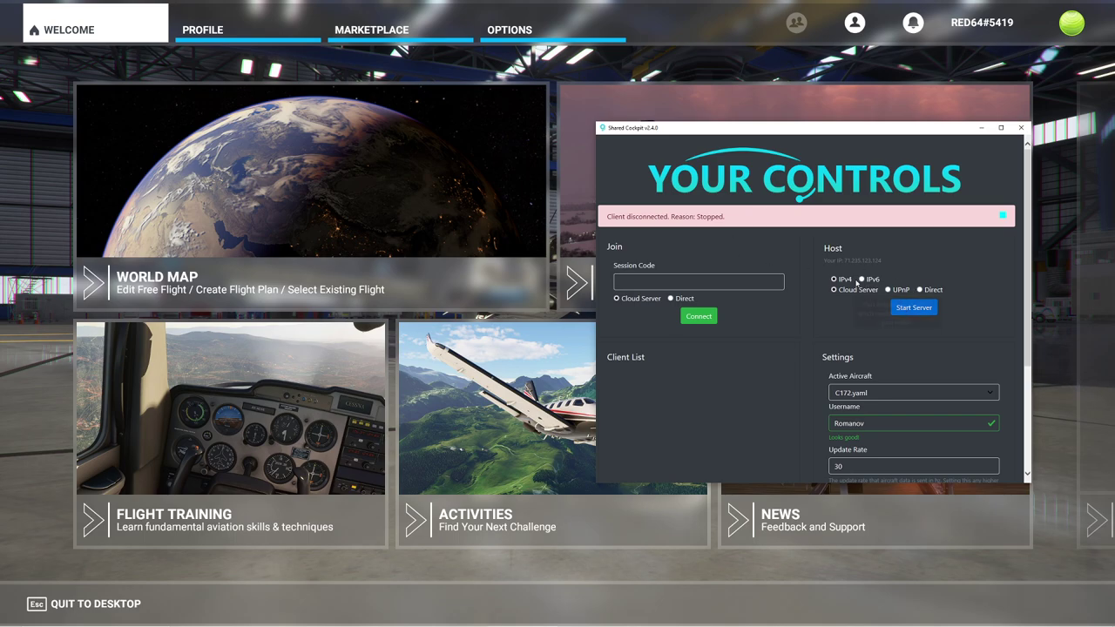
{"action": "left_click", "coordinate": [912, 310]}
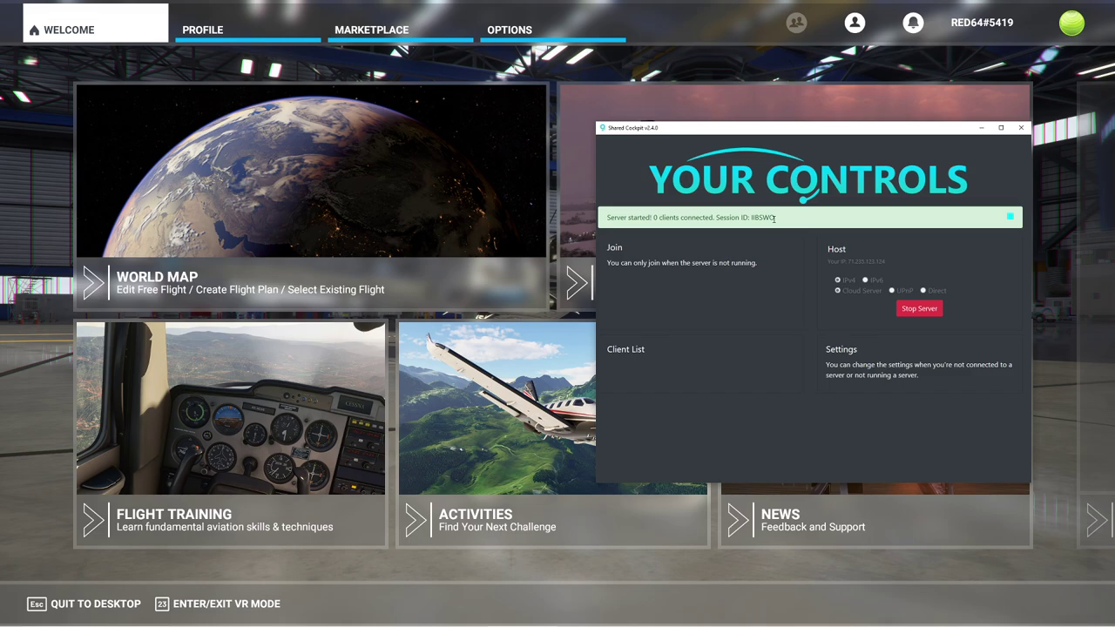
{"action": "left_click_drag", "start_coordinate": [776, 217], "coordinate": [750, 217]}
{"action": "left_click", "coordinate": [771, 278]}
{"action": "mouse_move", "coordinate": [751, 217]}
{"action": "left_mouse_down"}
{"action": "mouse_move", "coordinate": [775, 217]}
{"action": "mouse_move", "coordinate": [754, 217]}
{"action": "left_mouse_up"}
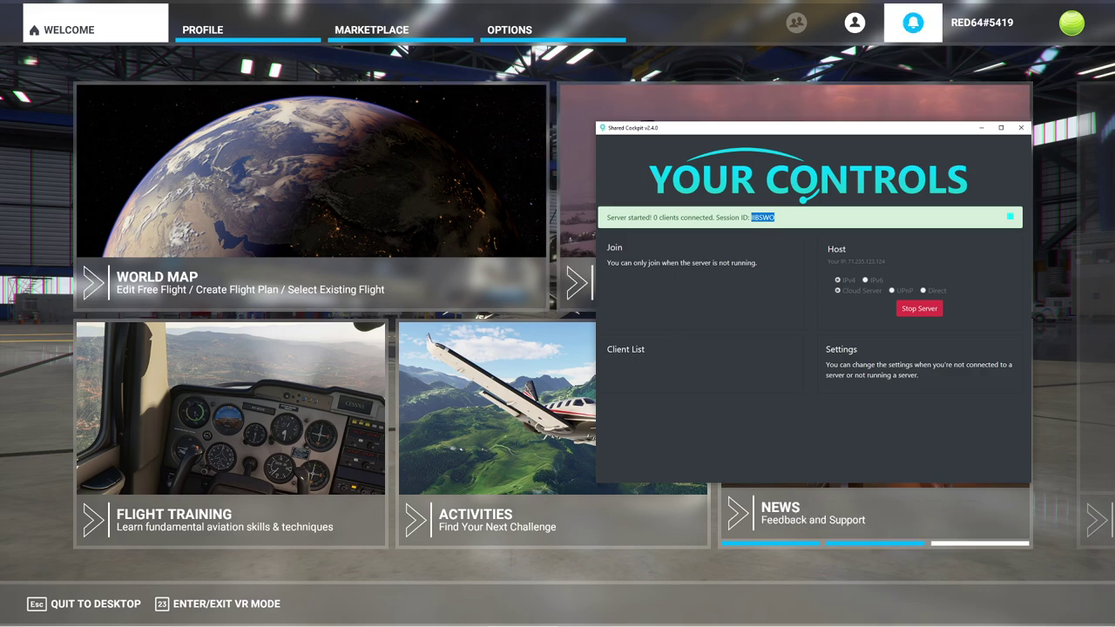
Step: Open the flight simulator's World Map and display its flight conditions
{"action": "left_click", "coordinate": [157, 277]}
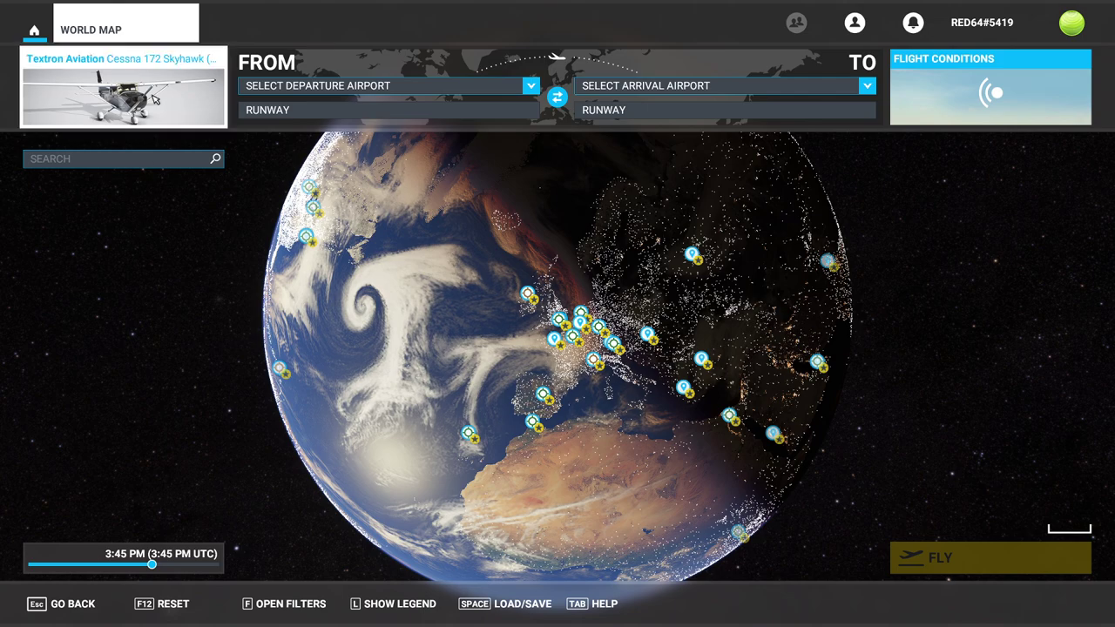
{"action": "left_click", "coordinate": [990, 101]}
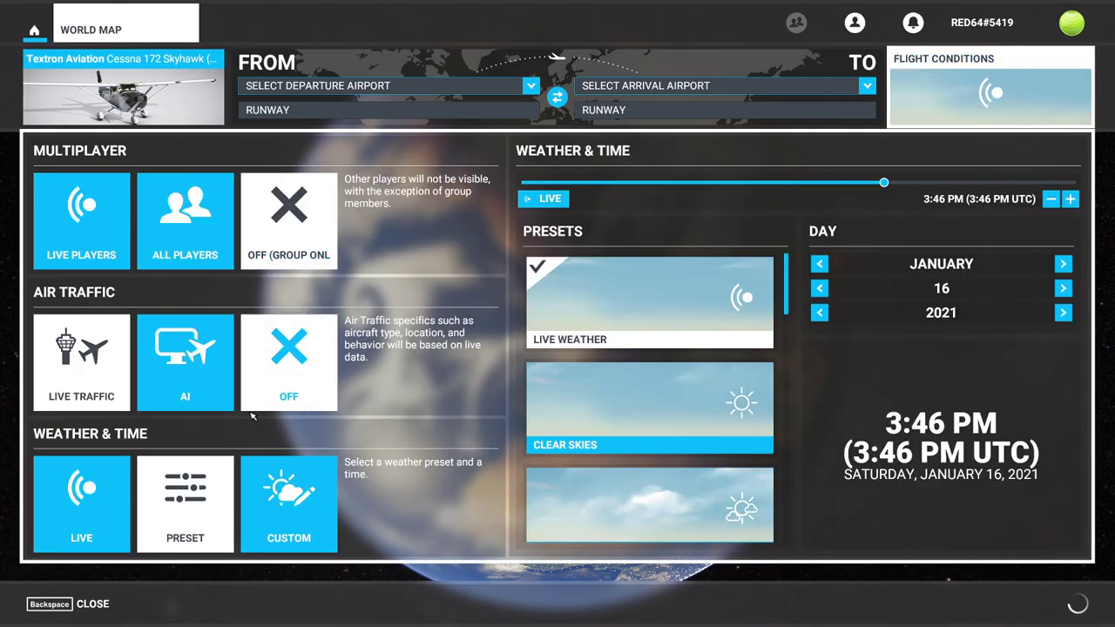
Step: Apply the Clear Skies weather preset and set multiplayer to Off (Group Only) in the flight conditions
{"action": "left_click", "coordinate": [598, 392]}
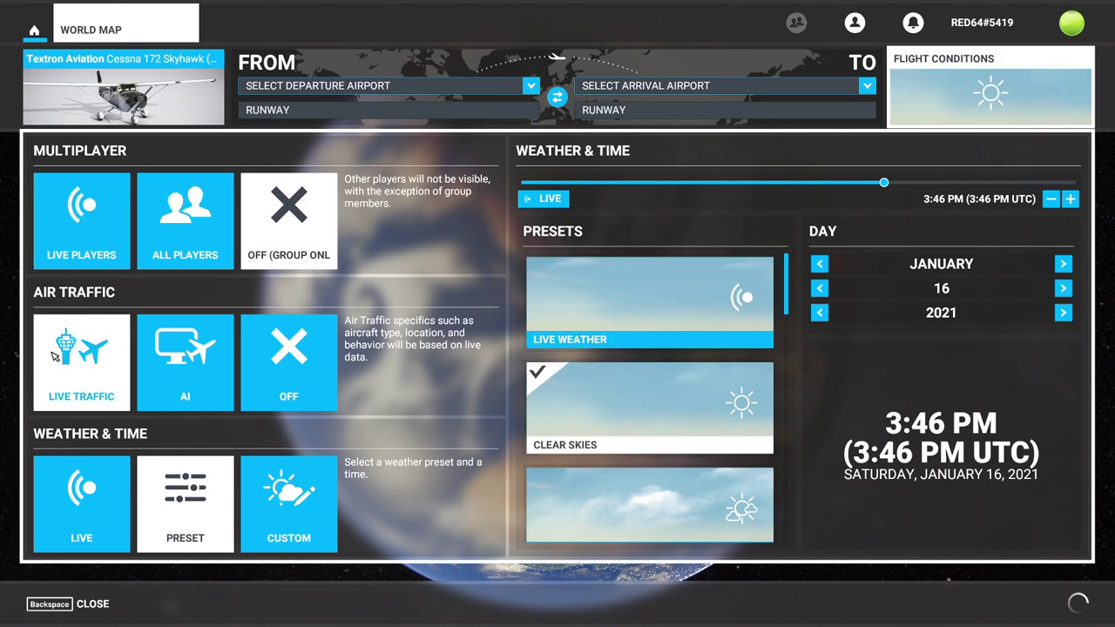
{"action": "left_click", "coordinate": [277, 208]}
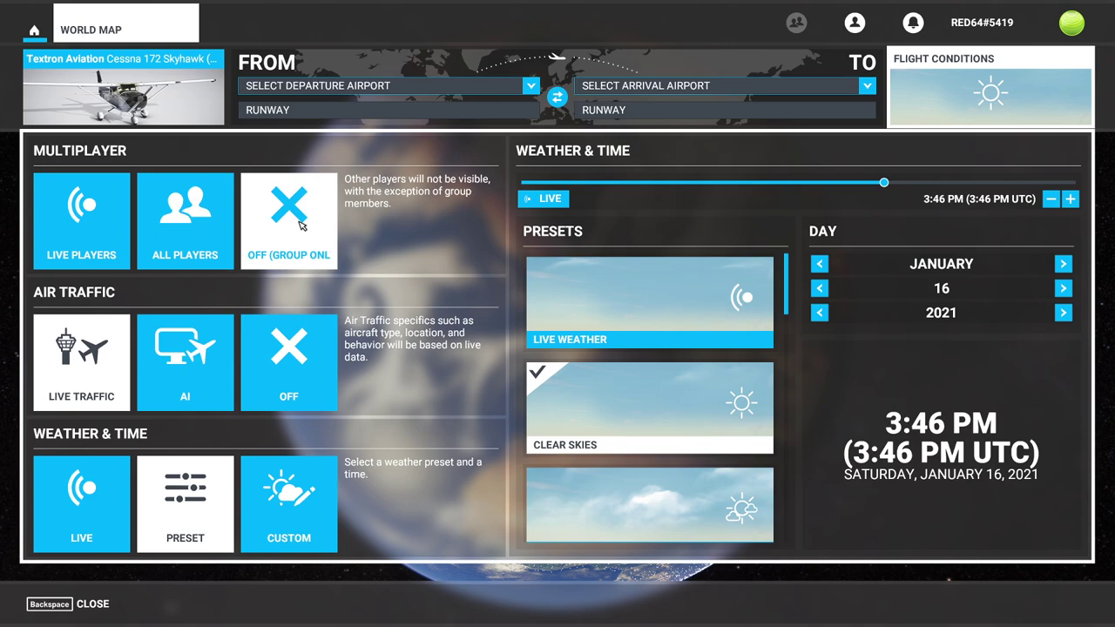
Step: Check the online status and server in the account profile, and turn air traffic off in the flight conditions
{"action": "left_click", "coordinate": [984, 38]}
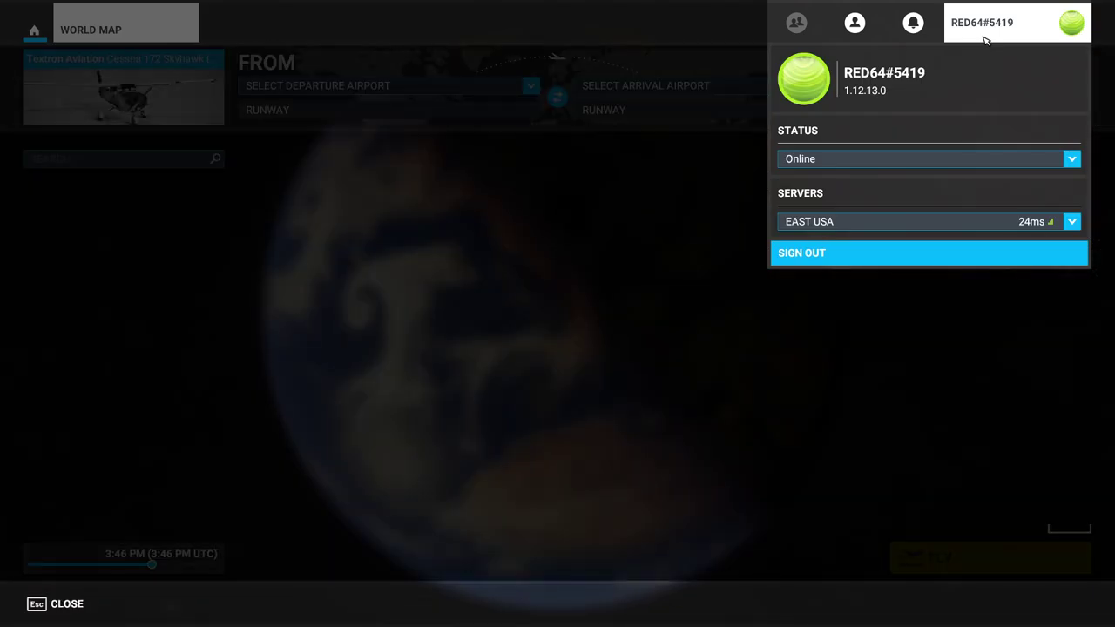
{"action": "key", "text": "Escape"}
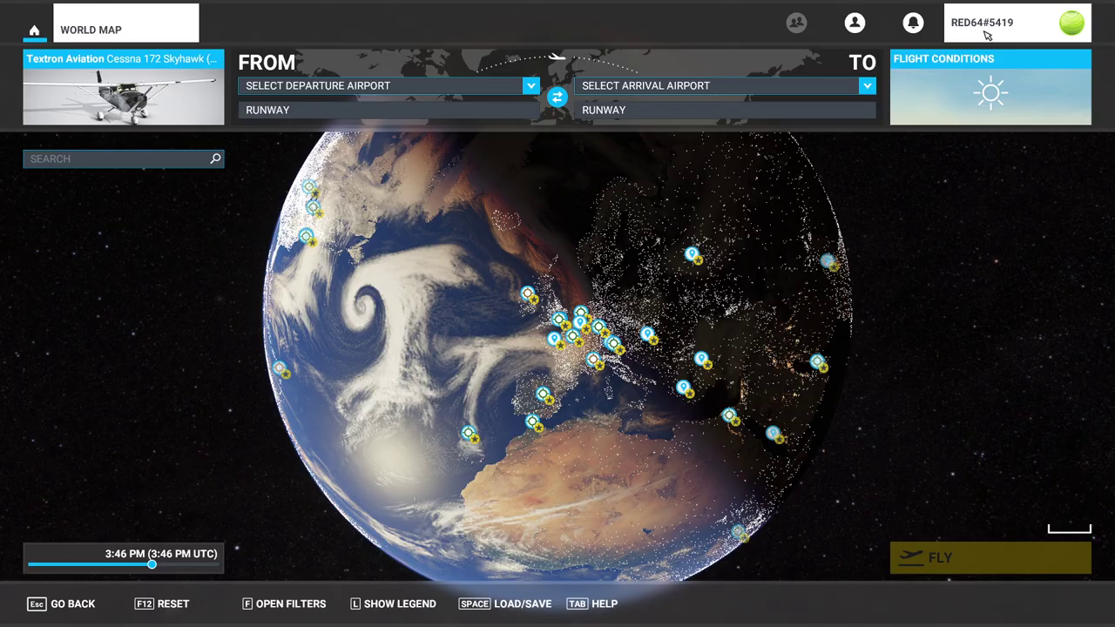
{"action": "left_click", "coordinate": [989, 97]}
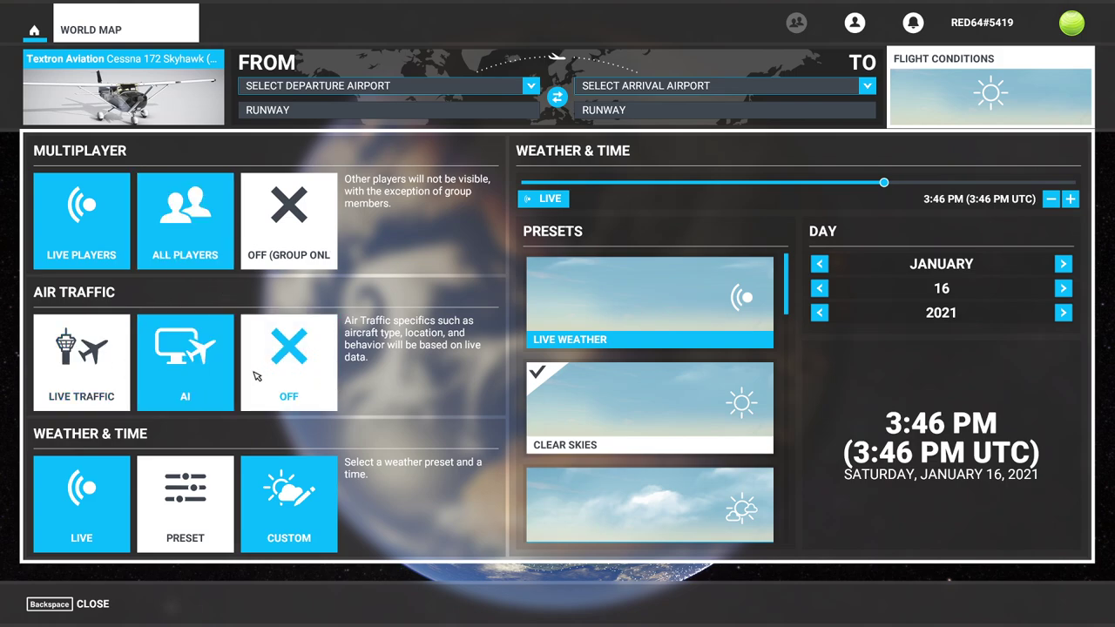
{"action": "left_click", "coordinate": [328, 389]}
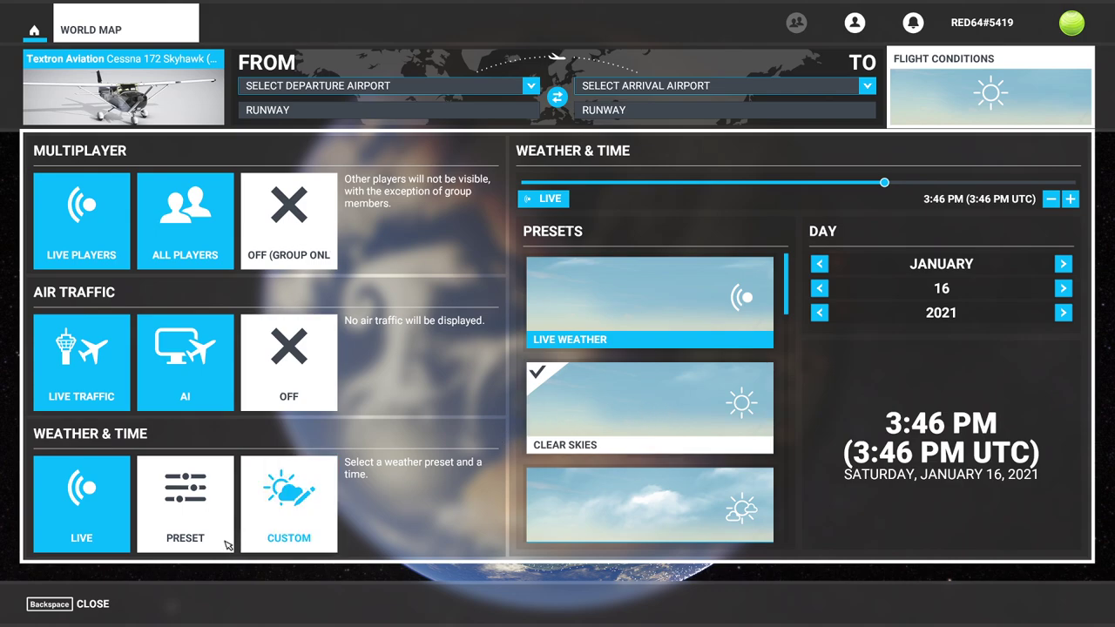
{"action": "left_click", "coordinate": [111, 604]}
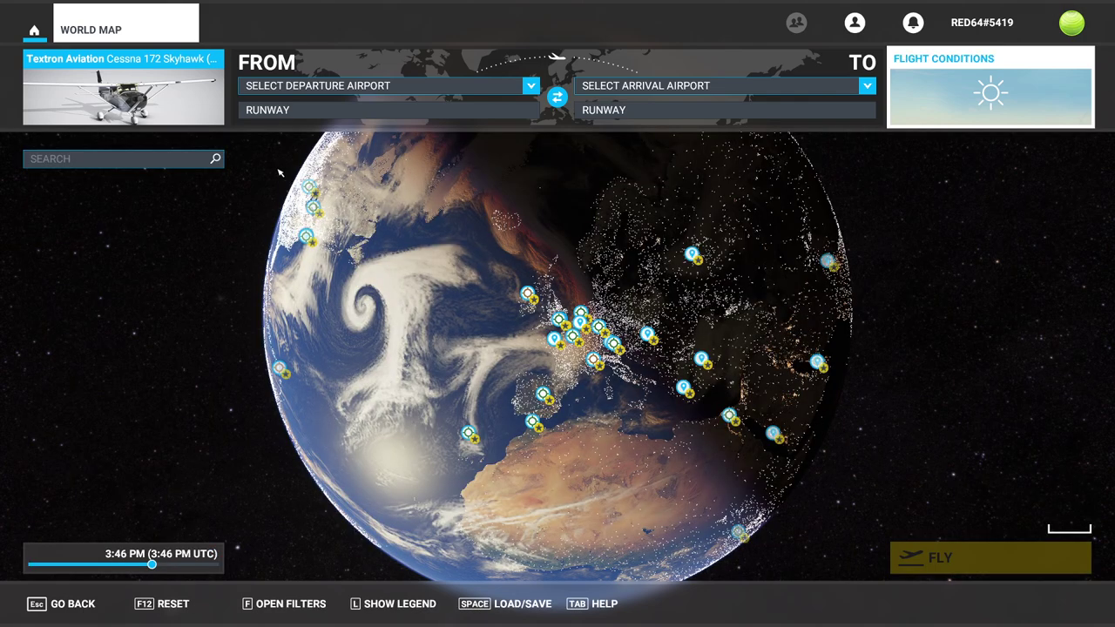
Step: Choose KBDL as the departure airport and start the flight
{"action": "left_click", "coordinate": [360, 90]}
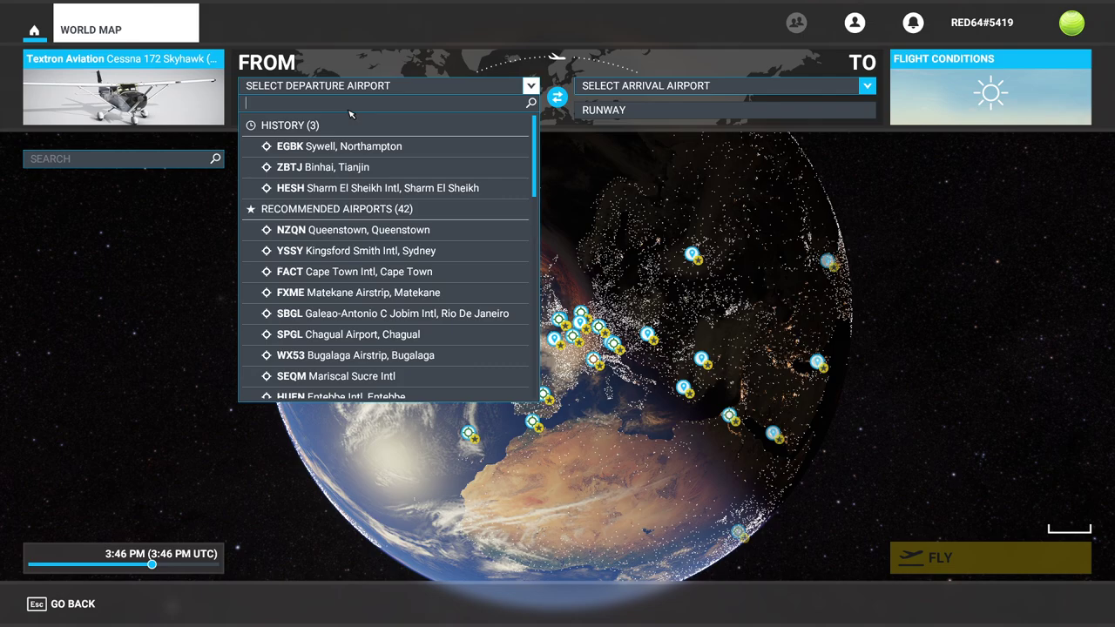
{"action": "type", "text": "kbdl"}
{"action": "left_click", "coordinate": [366, 147]}
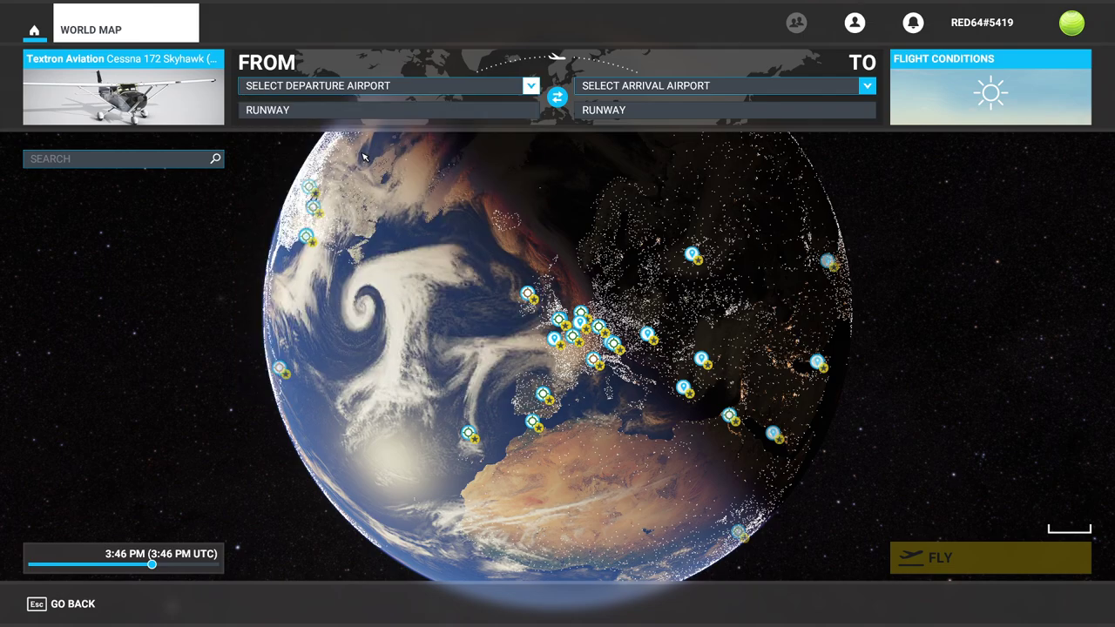
{"action": "left_click", "coordinate": [980, 554]}
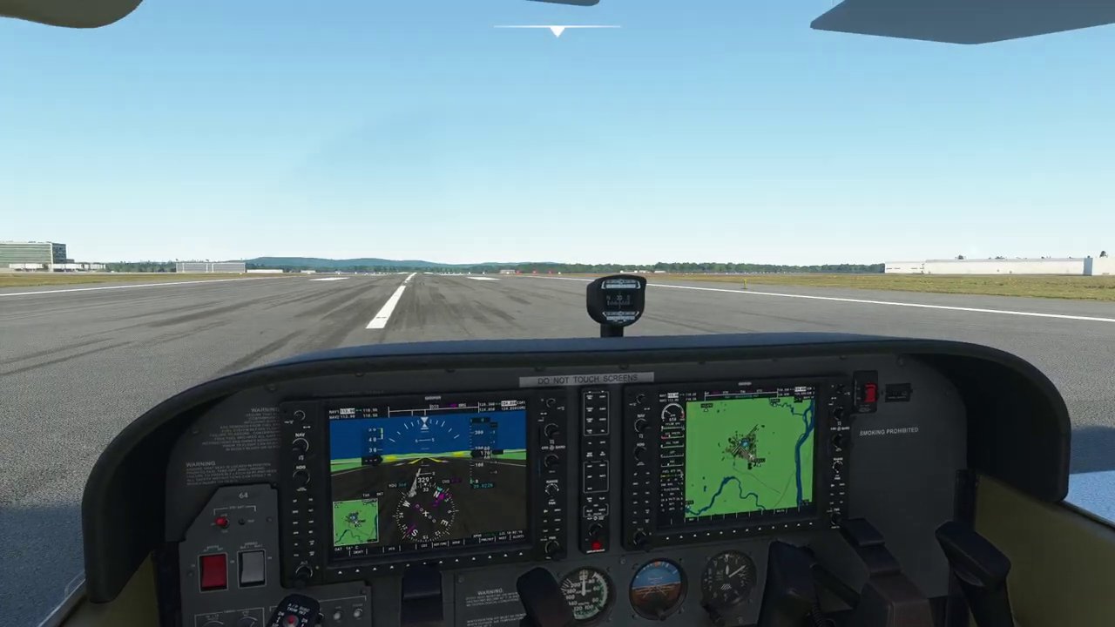
Step: Switch from the simulator cockpit to the YourControls window with the running server
{"action": "key", "text": "alt+Tab"}
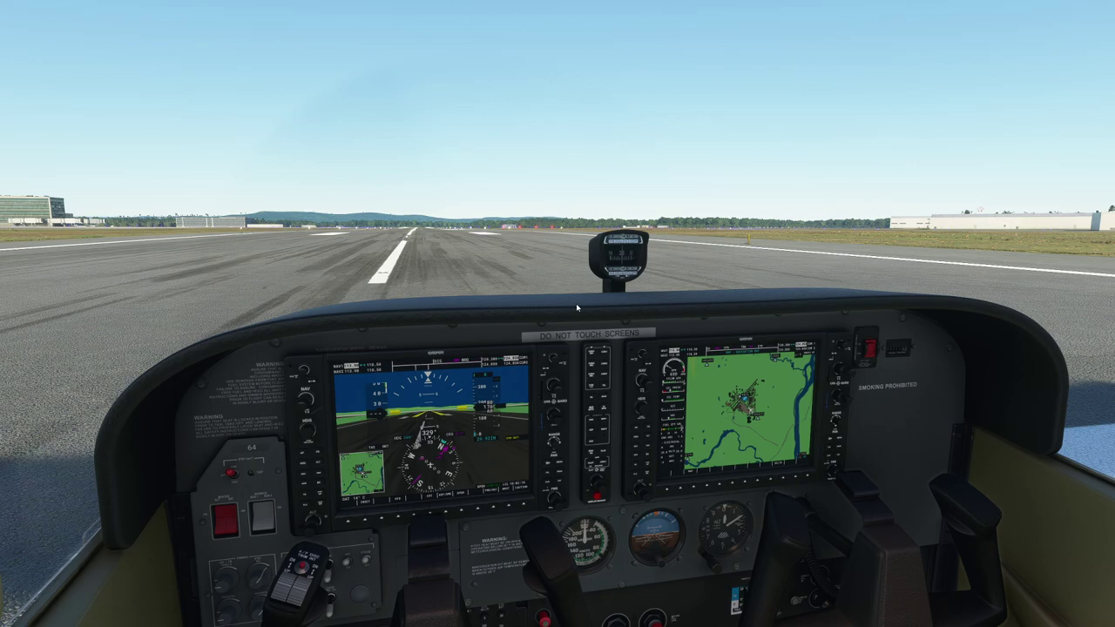
{"action": "key", "text": "alt+Tab"}
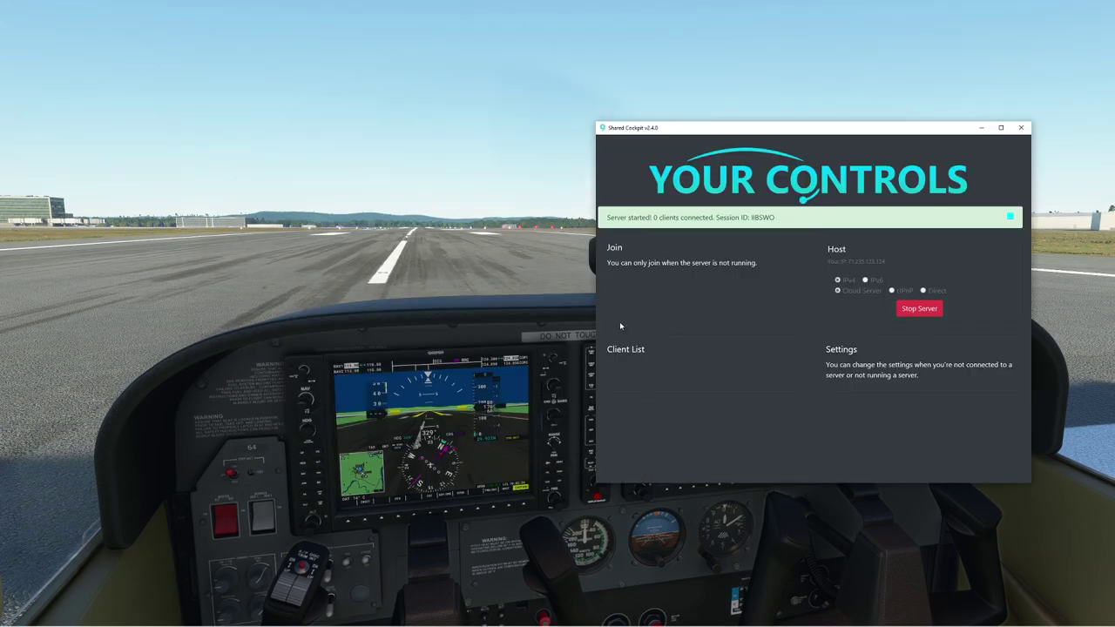